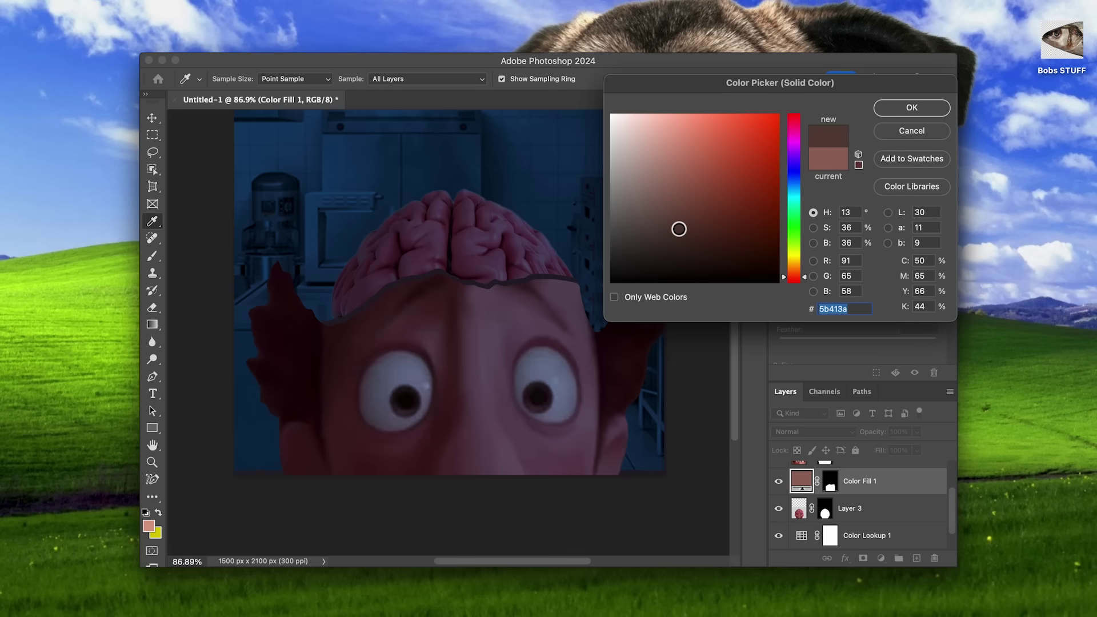
Set the solid colour fill layer behind the cut skull edge to #5b413a
key("Return")
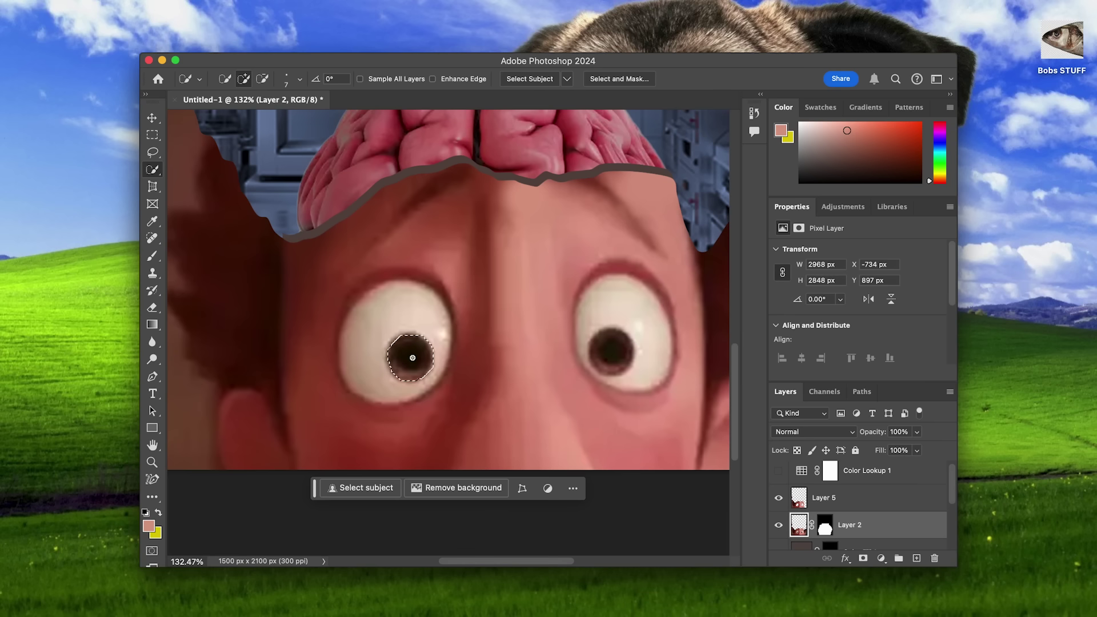
Place a selected copy of each pupil at the upper rim of its eye and clear the selection
left_click_drag(413, 358, 417, 277)
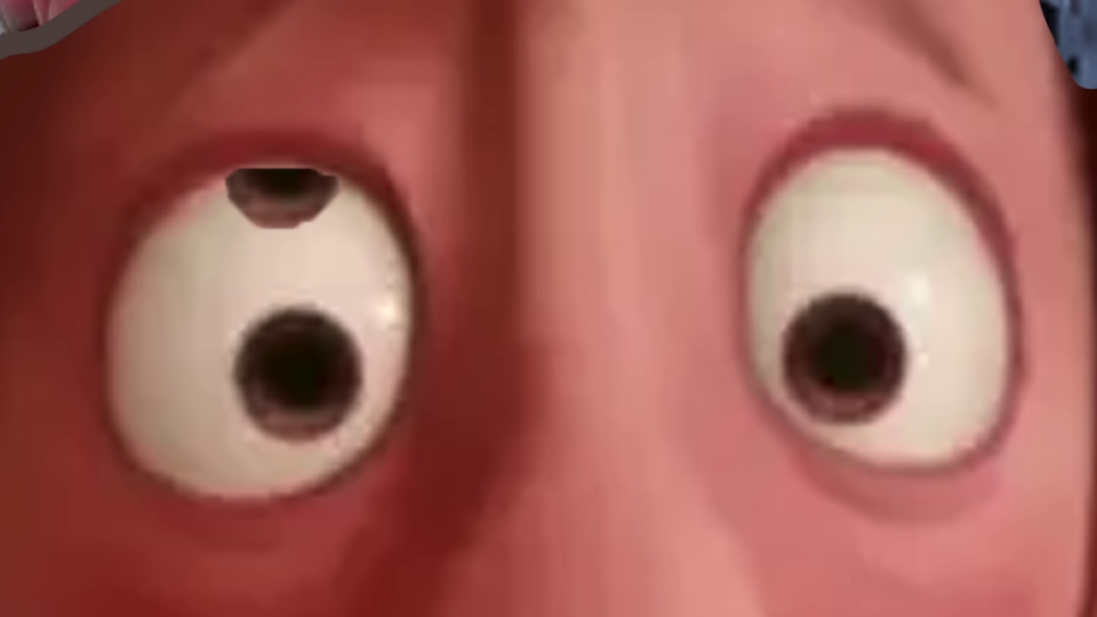
left_click(850, 350)
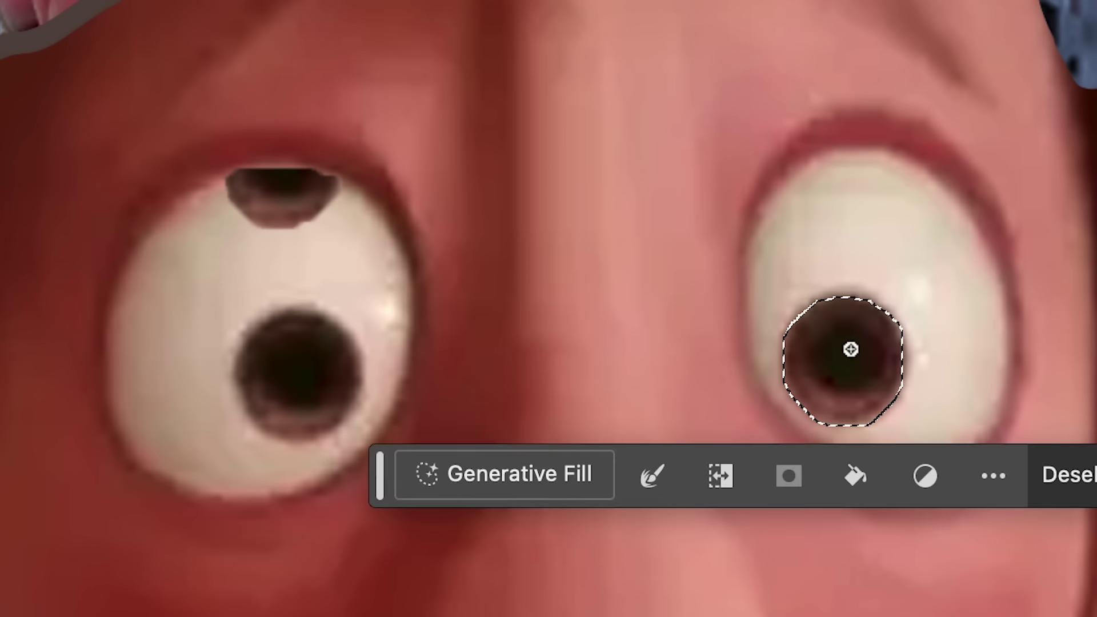
left_click_drag(850, 350, 869, 152)
key("ctrl+d")
Lasso both original pupils and replace them with eye white using Content-Aware Fill
key("l")
mouse_move(399, 328)
left_mouse_down()
mouse_move(380, 369)
mouse_move(412, 395)
left_mouse_up()
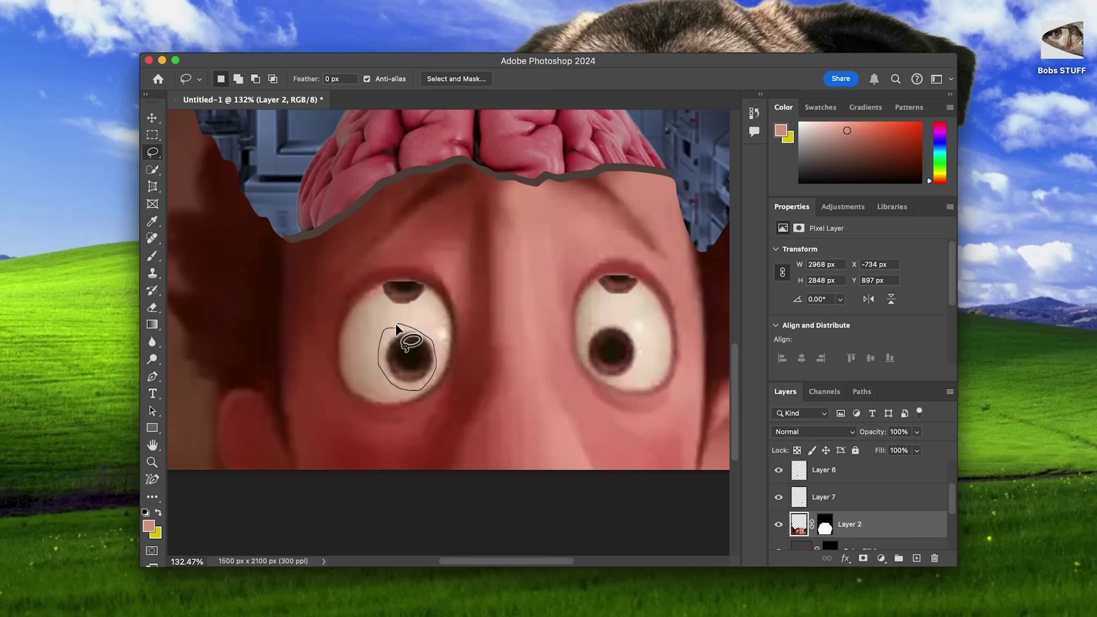
mouse_move(614, 321)
left_mouse_down("shift")
mouse_move(586, 355)
mouse_move(616, 322)
left_mouse_up("shift")
left_click(152, 0)
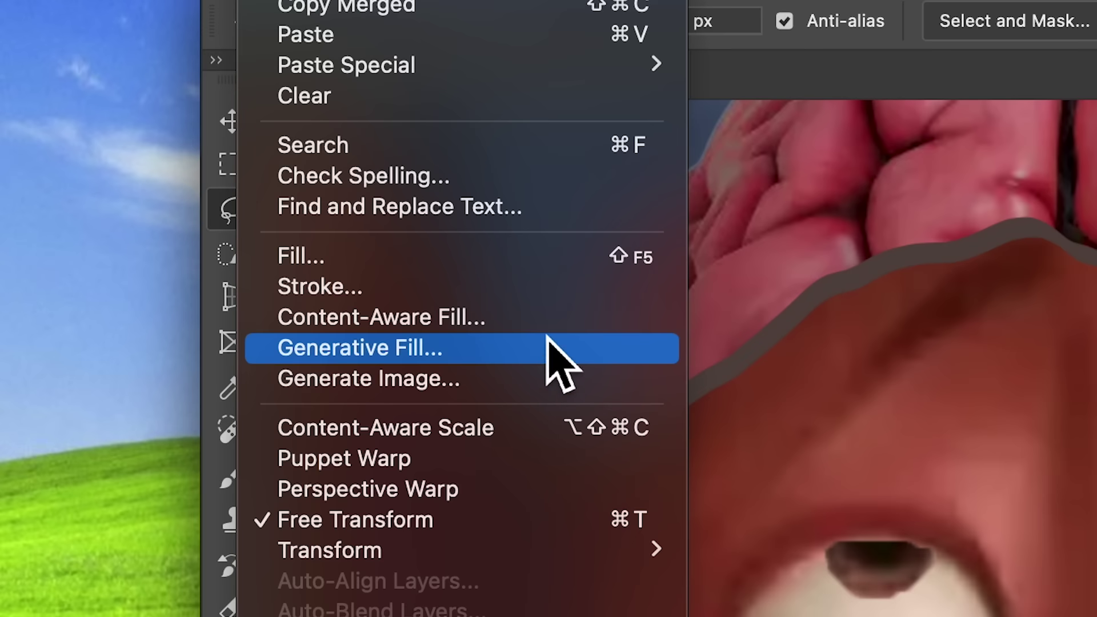
left_click(279, 196)
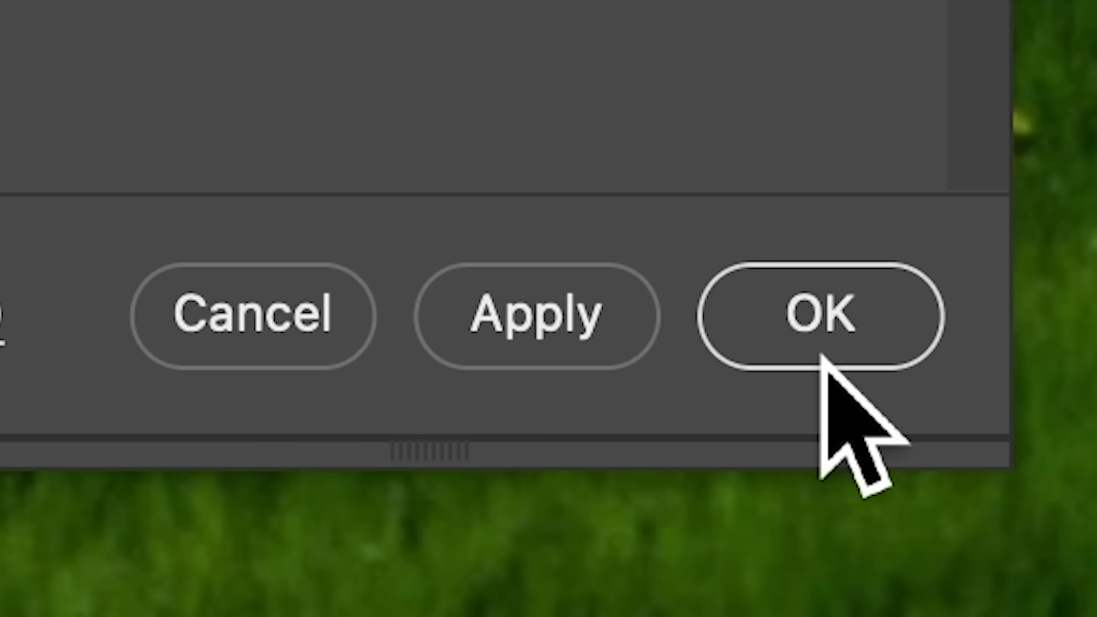
left_click(1047, 600)
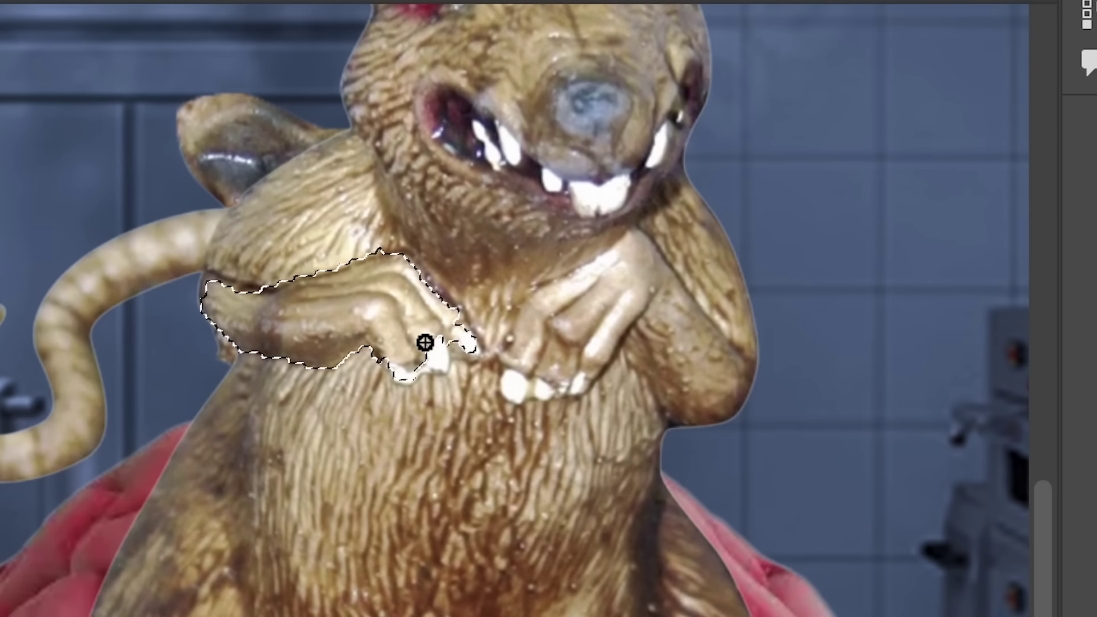
Extend the quick selection of the rat's front paws over its other paw
left_click_drag(651, 294, 680, 228)
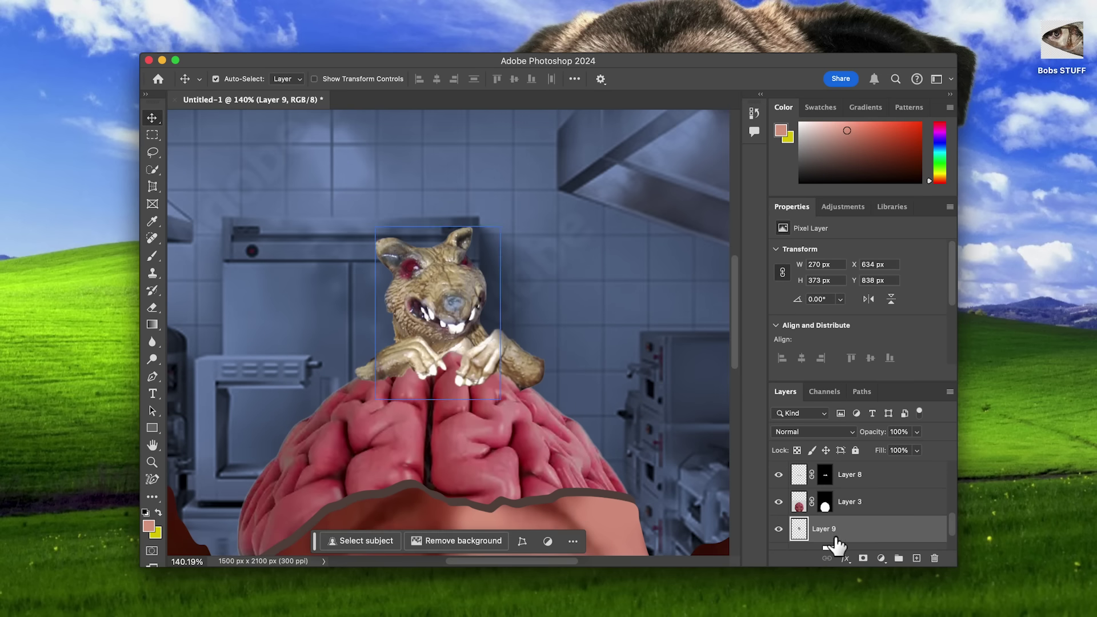
Paste the intestine picture, select the upper part of the red loop and place the cut-out at the rat's mouth
key("super+v")
left_click_drag(457, 285, 462, 267)
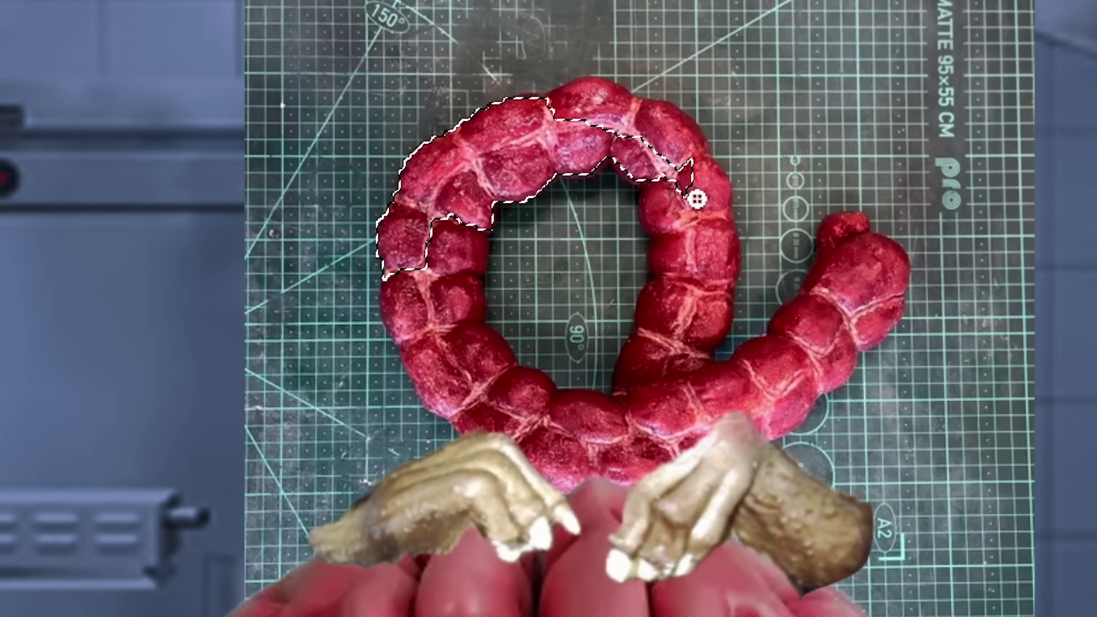
left_click_drag(462, 227, 379, 343)
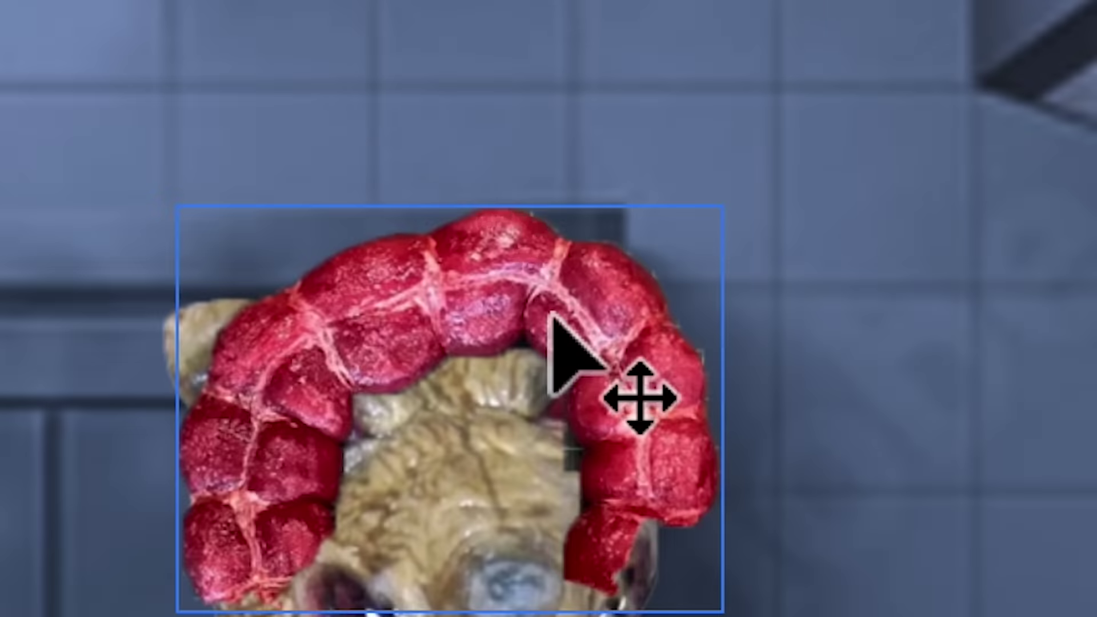
left_click_drag(548, 314, 553, 321)
Lasso the rat's upper jaw along its teeth so the snout and teeth overlap the intestine
key("l")
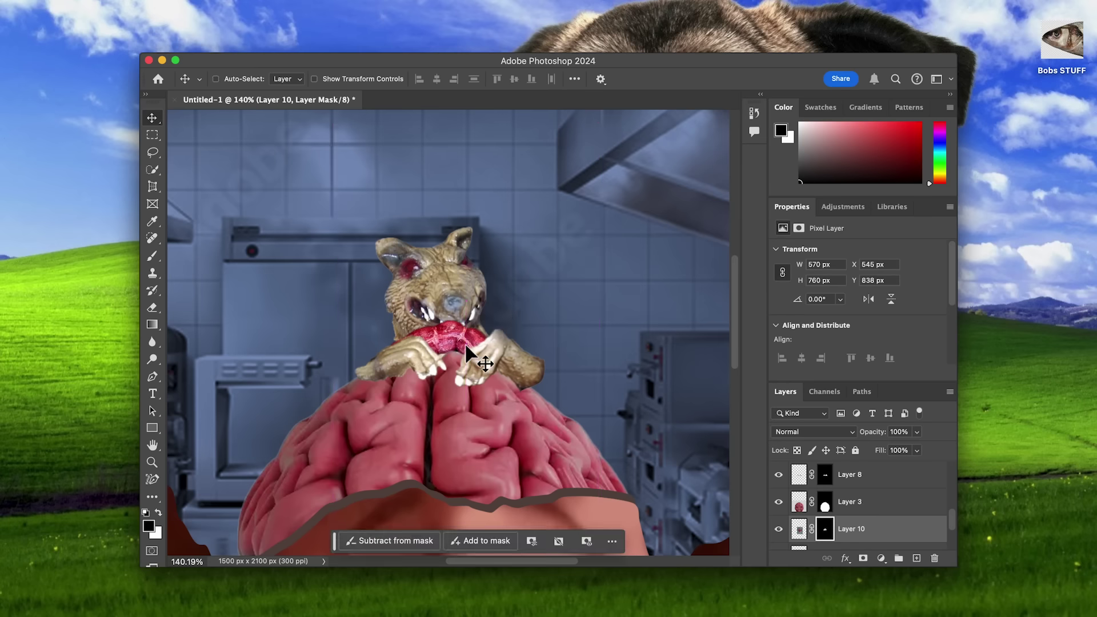
left_click_drag(280, 197, 349, 256)
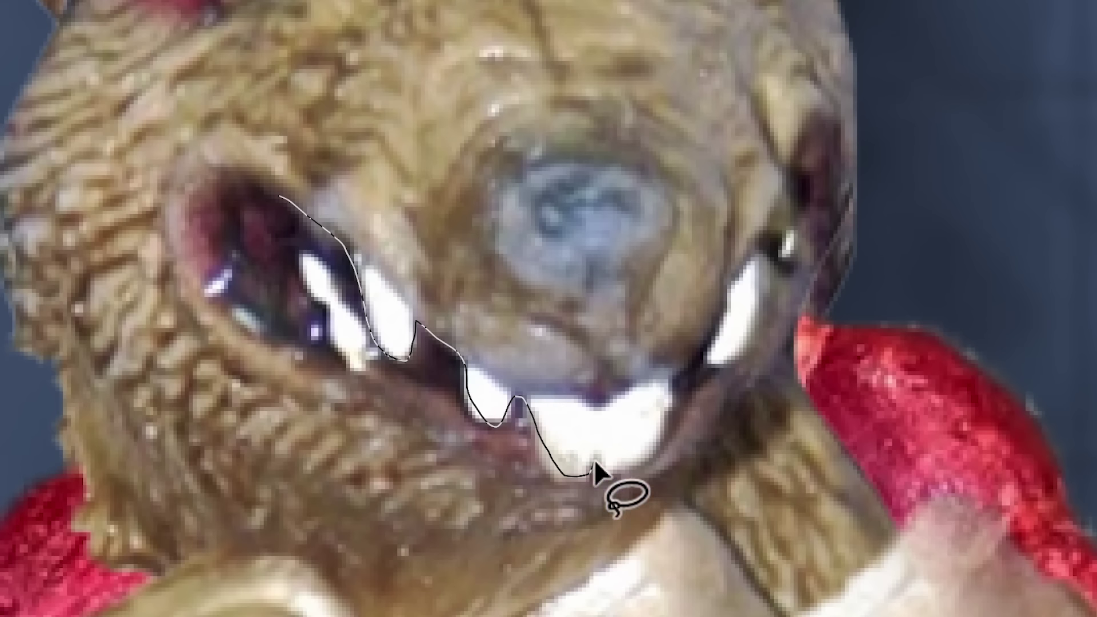
left_click_drag(273, 208, 278, 200)
left_click(542, 557)
key("super+minus")
key("super+minus")
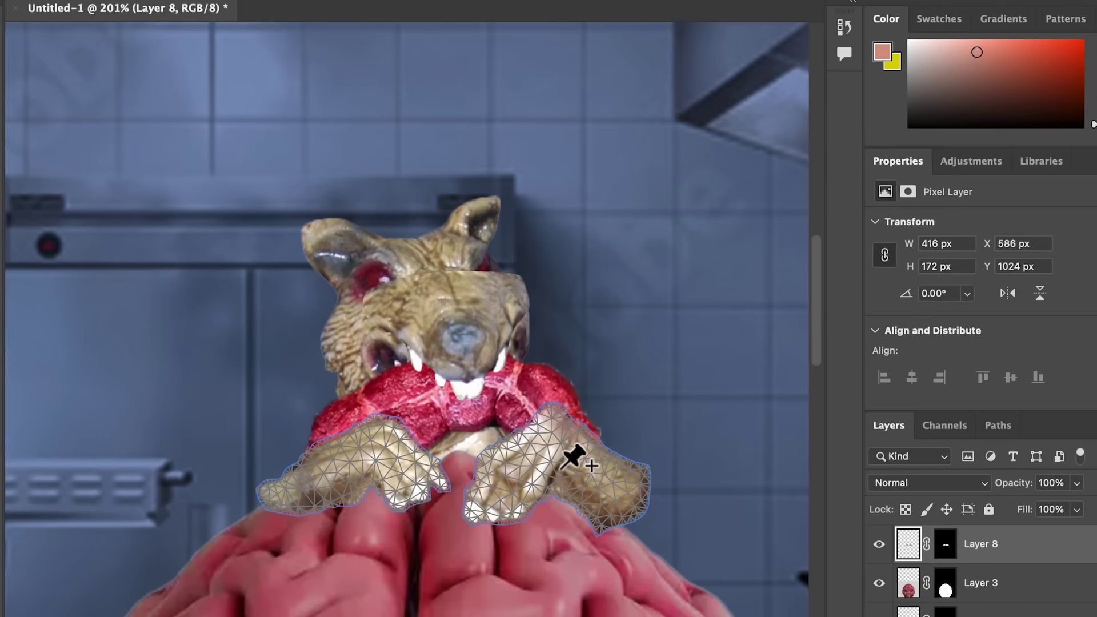
Bend the rat's forearms down over the brain with Puppet Warp and apply the warp
left_click_drag(565, 414, 428, 400)
left_click_drag(662, 517, 666, 557)
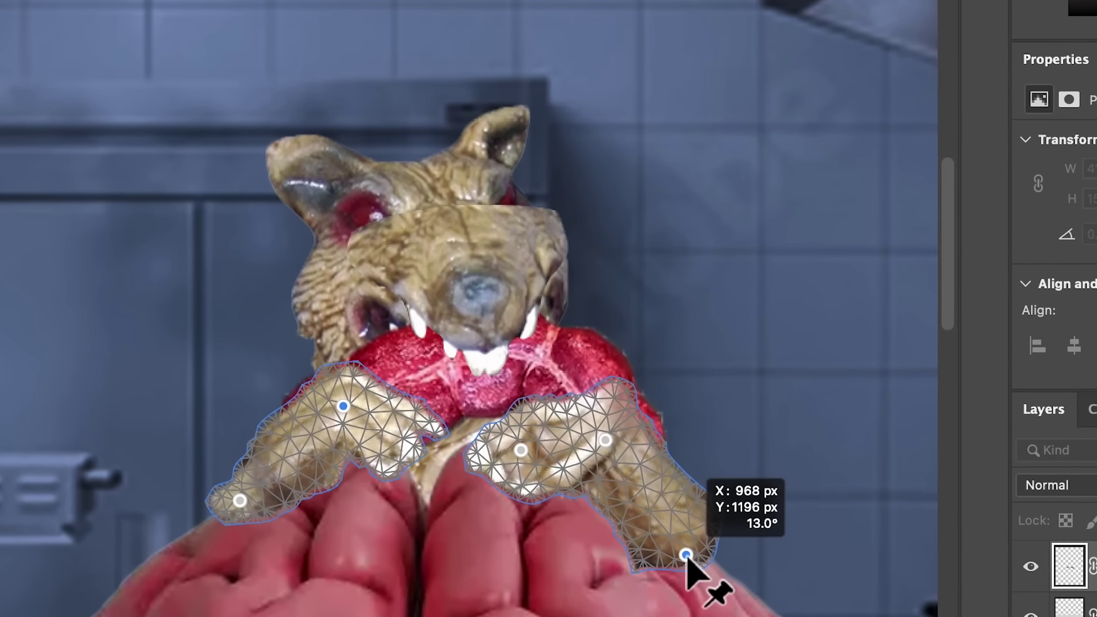
key("Return")
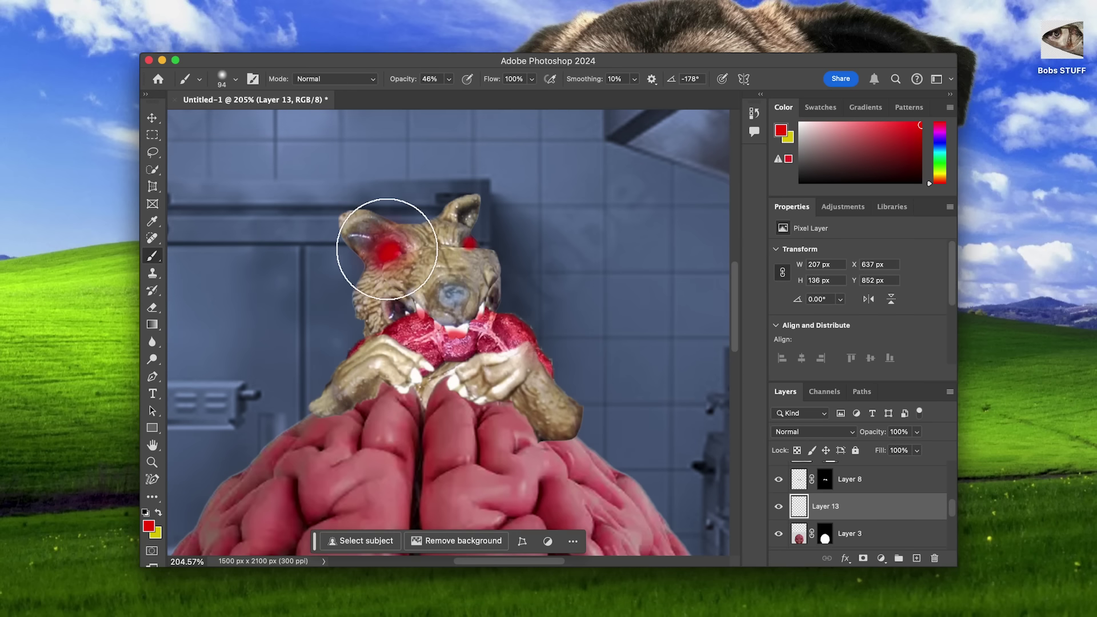
Paint thin red veins across the white of the eye with a 2 px brush
left_click_drag(390, 328, 383, 454)
left_click_drag(436, 336, 487, 418)
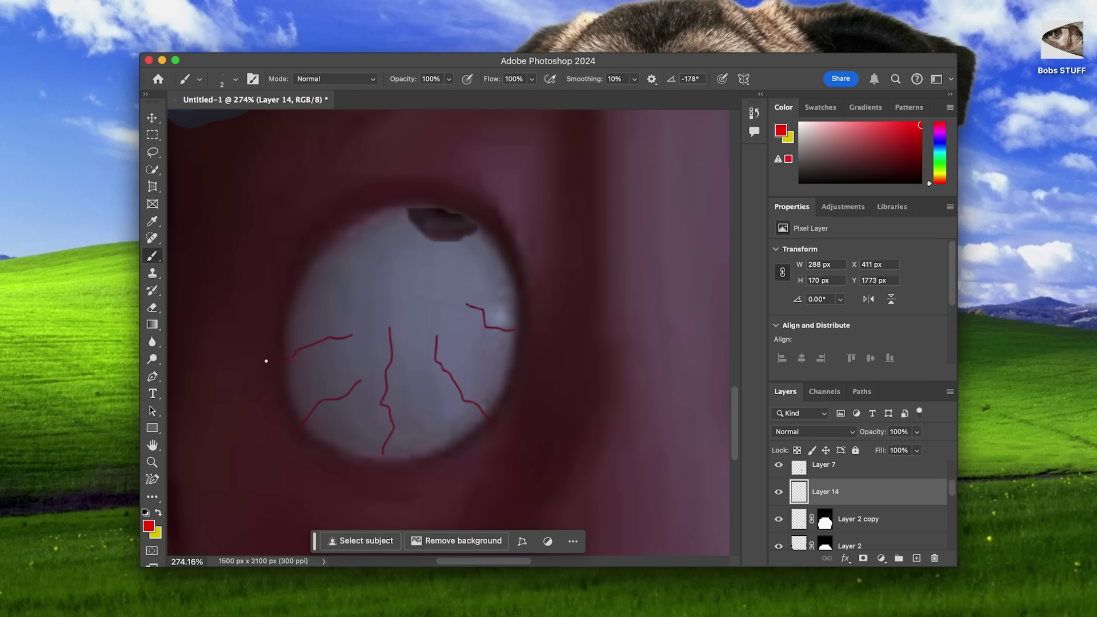
scroll(446, 417, "right", 5)
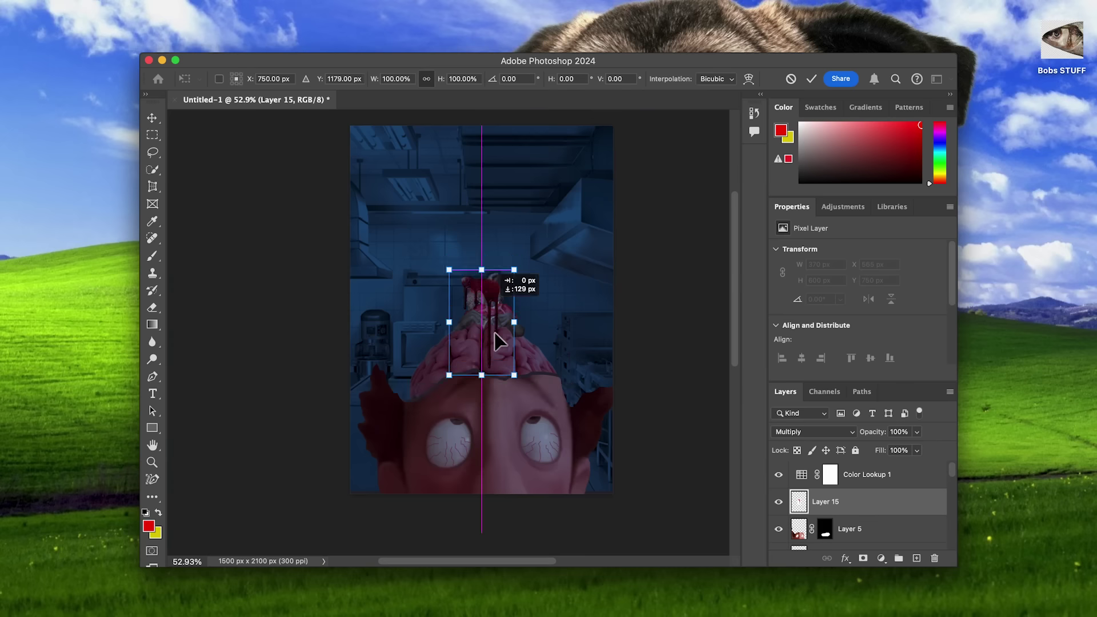
Position the blood drips over the forehead and bend them along the cut skull edge with Puppet Warp
scroll(514, 365, "up", 5)
left_click_drag(661, 470, 571, 266)
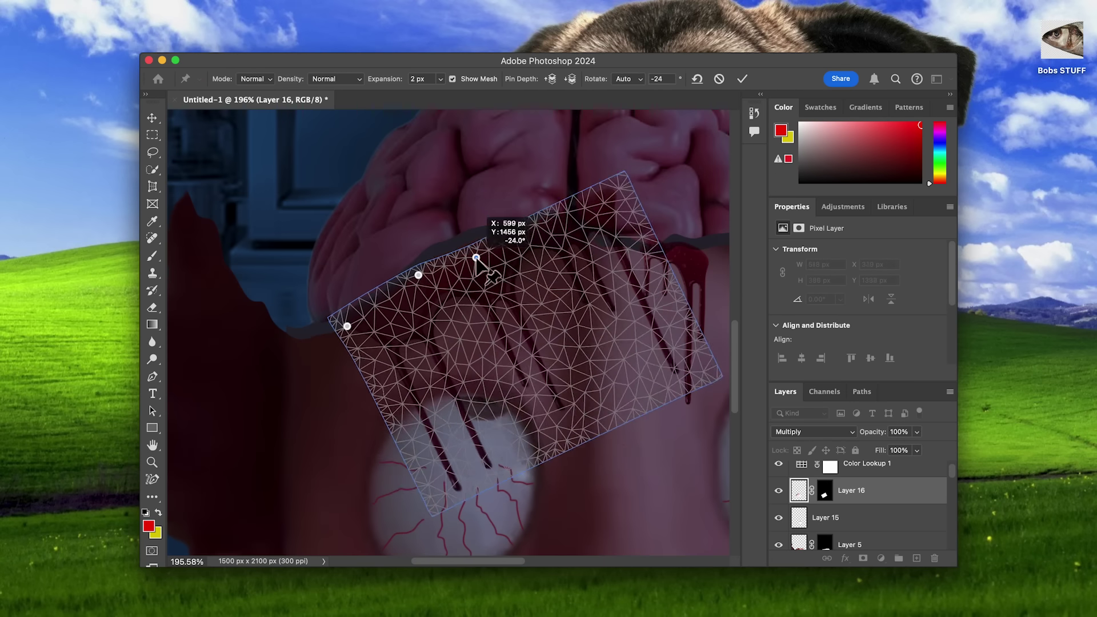
left_click(631, 247)
left_click_drag(486, 457, 482, 478)
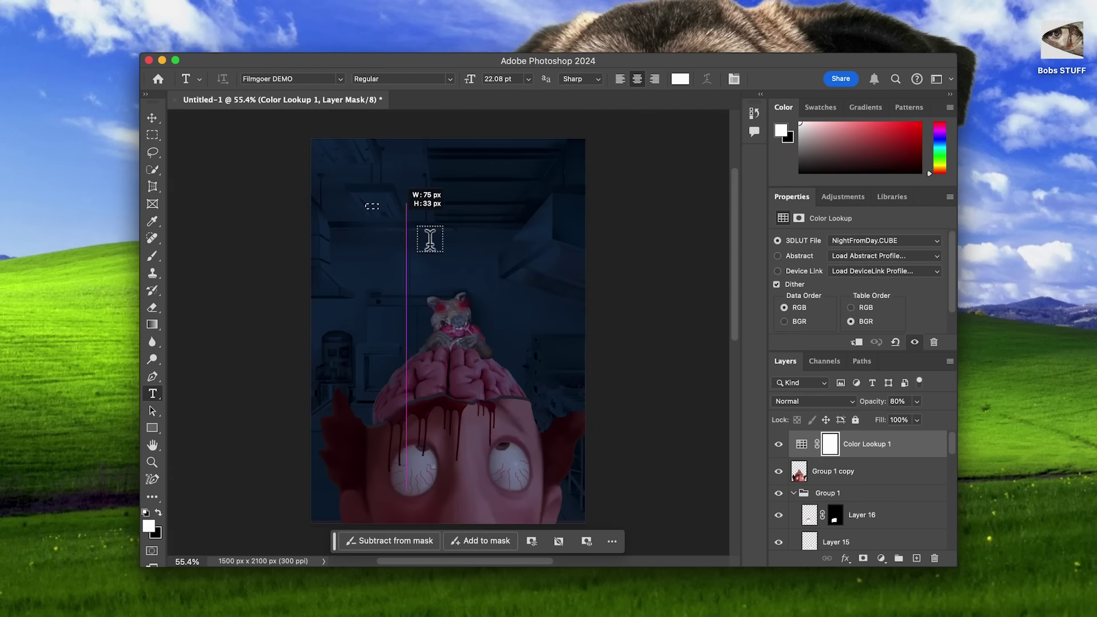
Add a centred text box above the rat in Filmgoer DEMO at 22.08 pt and enter the Ratatouille text
left_click_drag(536, 247, 535, 248)
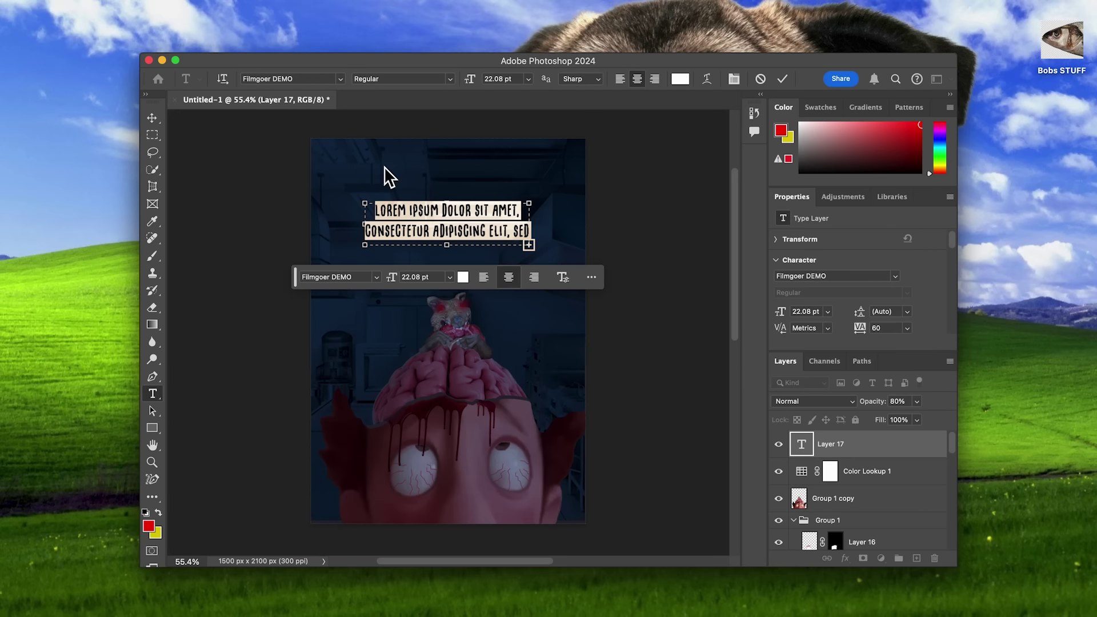
type("Ratatouil")
type(".")
left_click(782, 86)
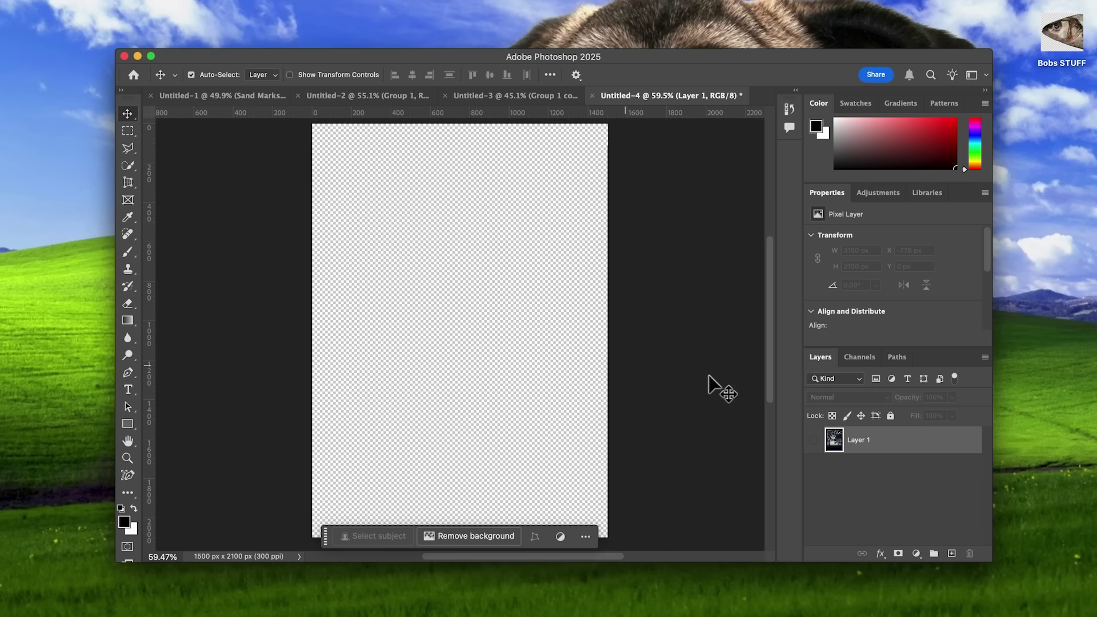
Show the foggy forest background layer in the new poster document
left_click(816, 440)
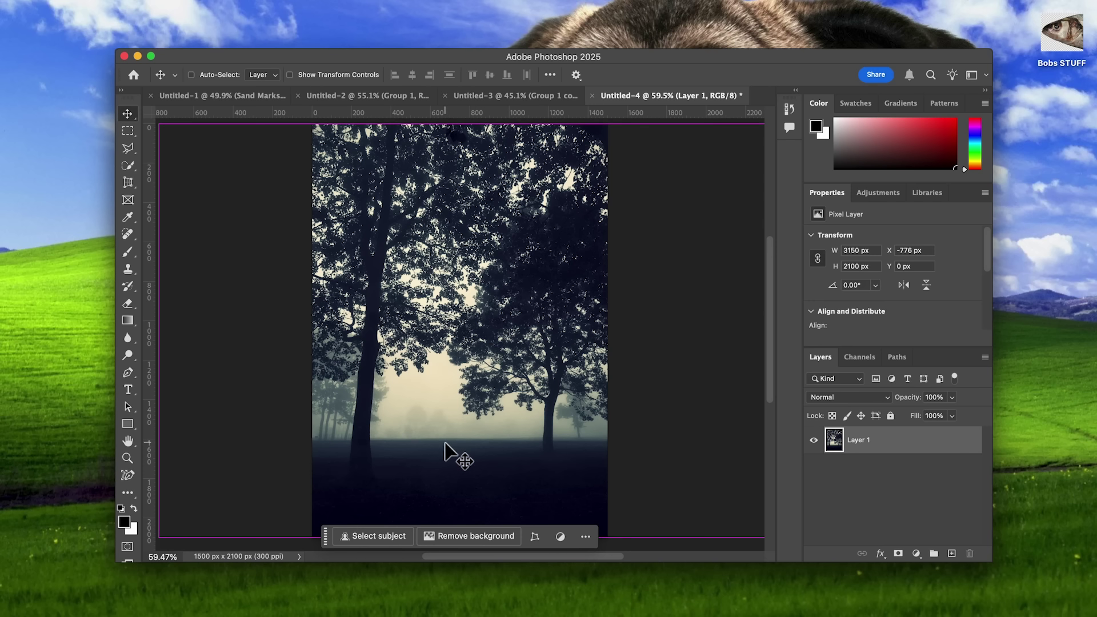
Paste the Pinocchio poster over the forest and cut out the walking figure with a rectangular selection around it
key("super+v")
key("m")
left_click_drag(498, 292, 560, 381)
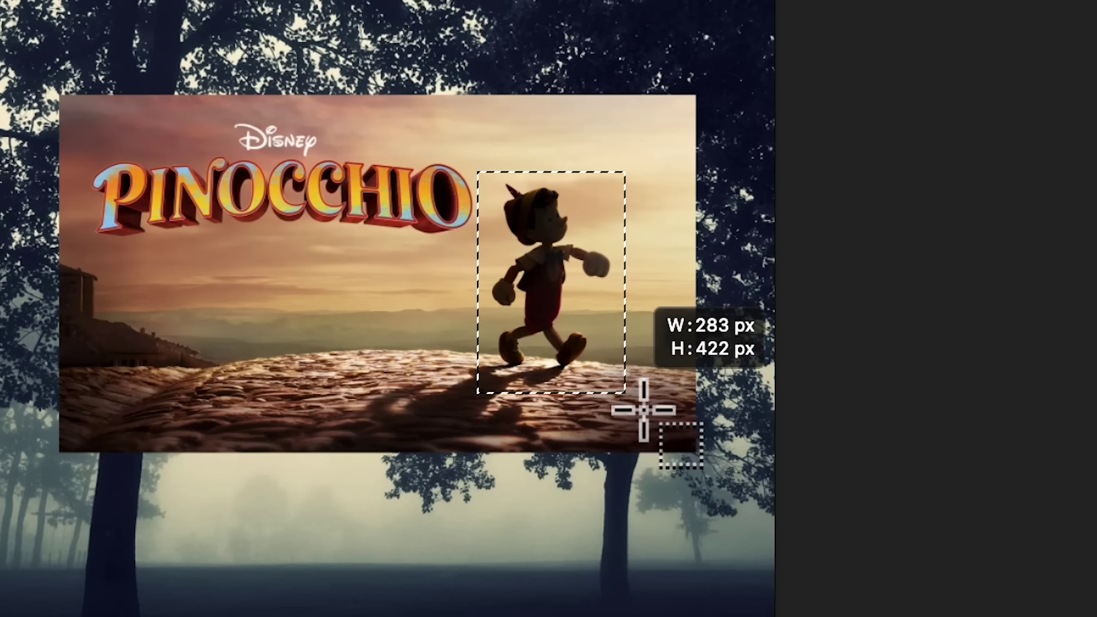
left_click_drag(643, 410, 630, 392)
left_click(581, 411)
Scale the Pinocchio figure to 36.13% and place it on the horizon between the two trees
key("v")
left_click_drag(552, 314, 340, 500)
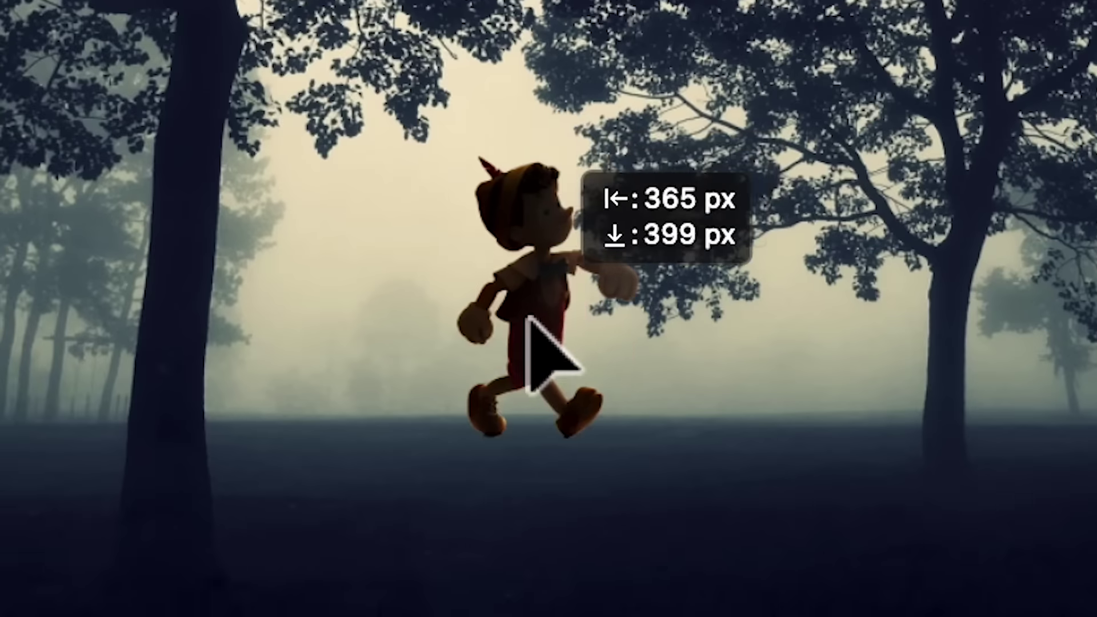
left_click_drag(396, 399, 399, 407)
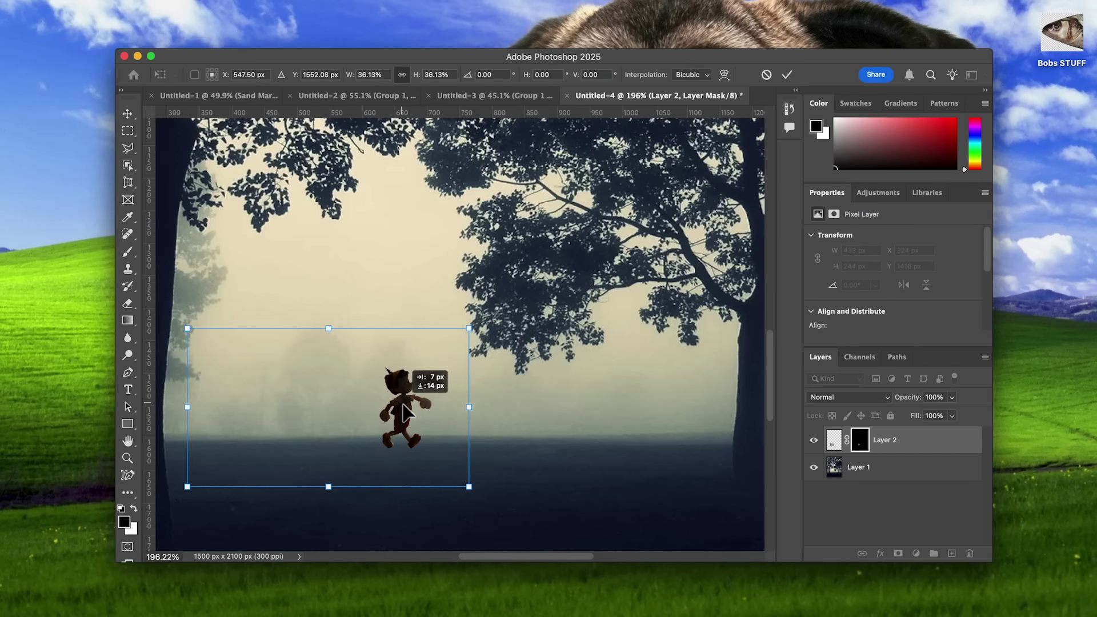
key("Return")
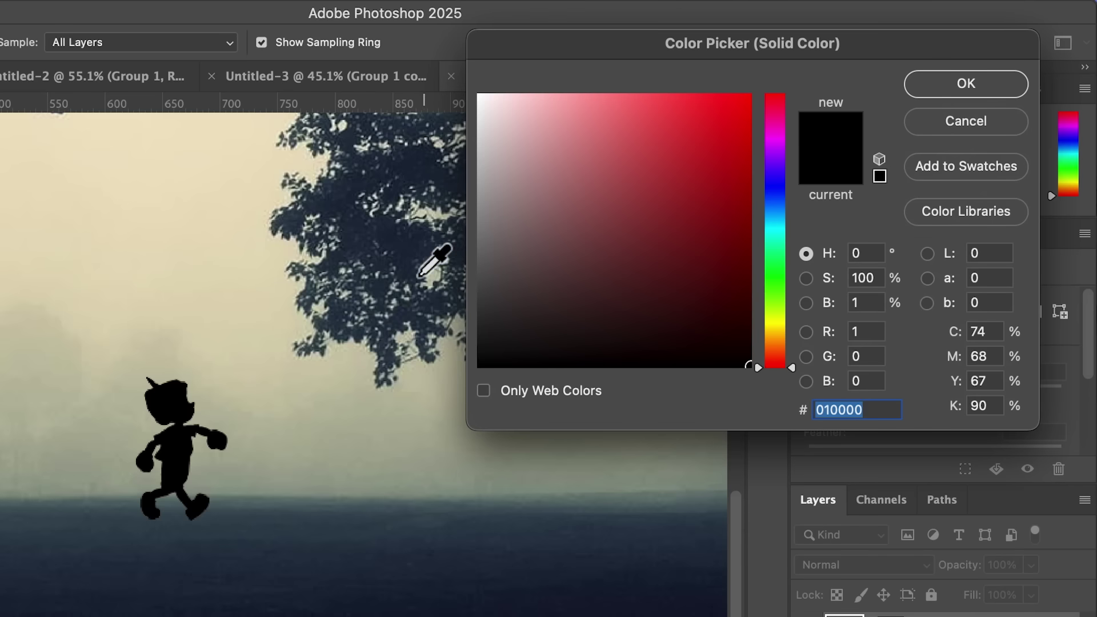
Colour the figure's silhouette fill #1d2a3c by sampling the dark foliage of the tree
left_click(388, 258)
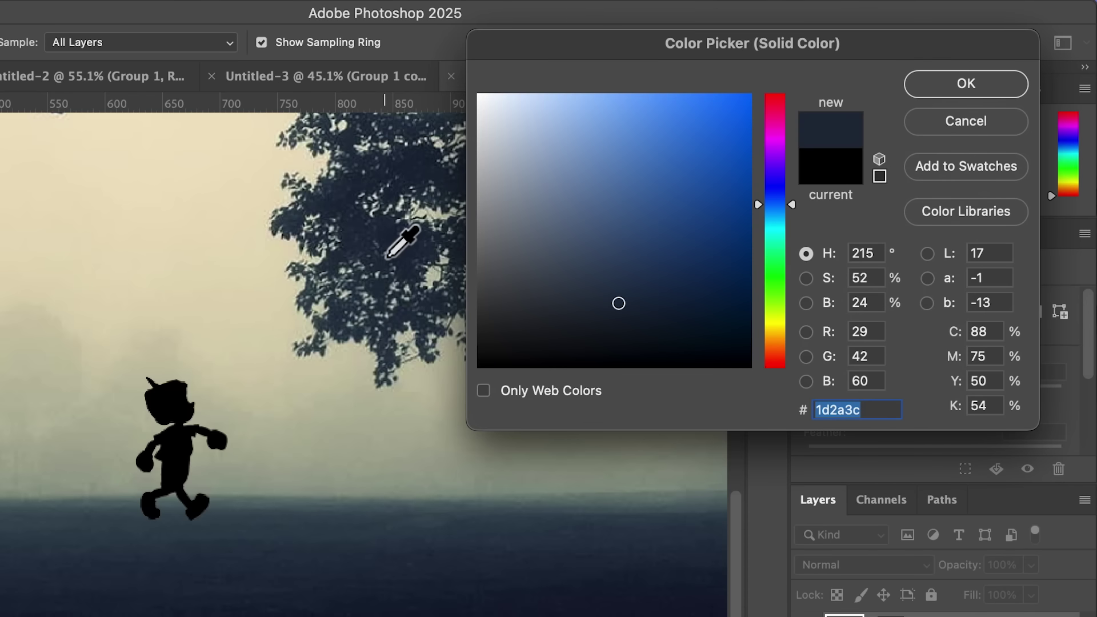
left_click(942, 88)
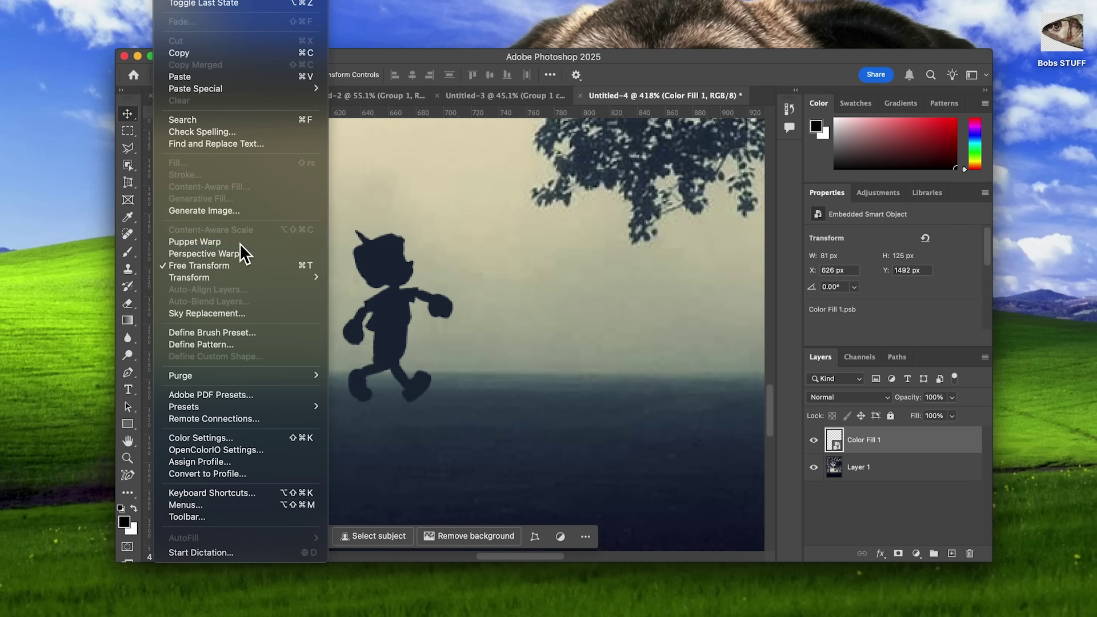
Start a Puppet Warp on the silhouette, pin the neck and hips, and swing the hips forward so the body leans
left_click(239, 242)
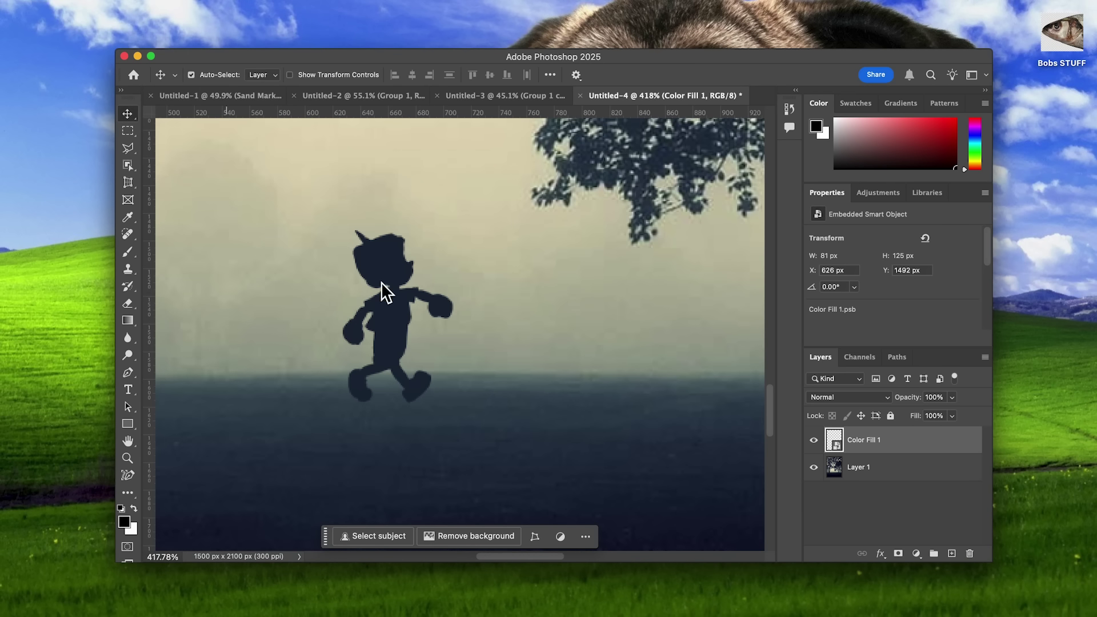
left_click(394, 291)
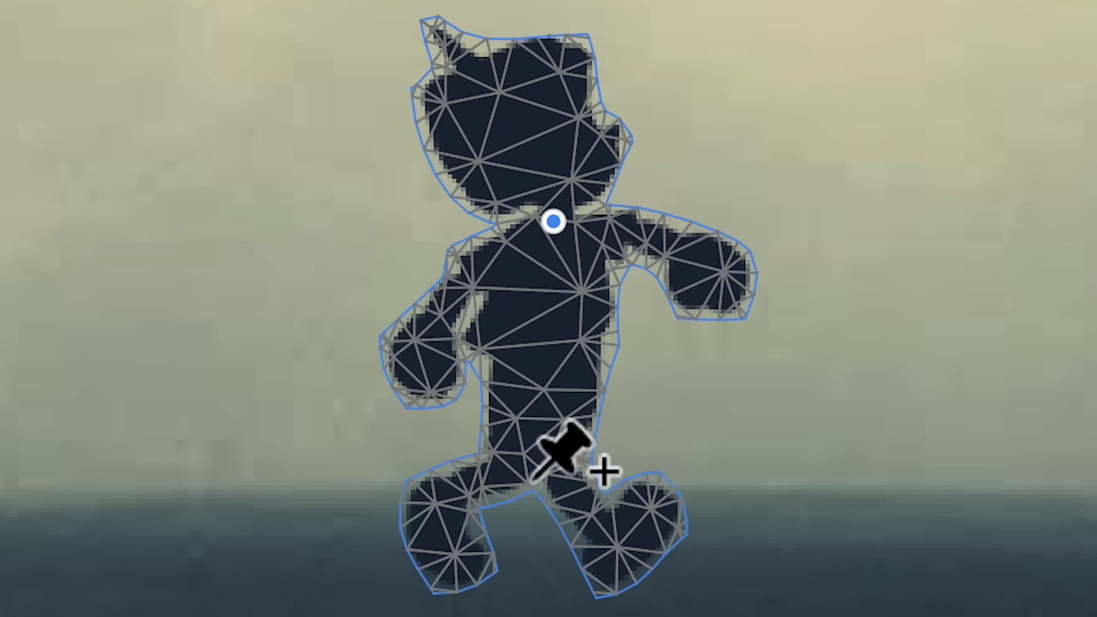
left_click_drag(526, 446, 634, 442)
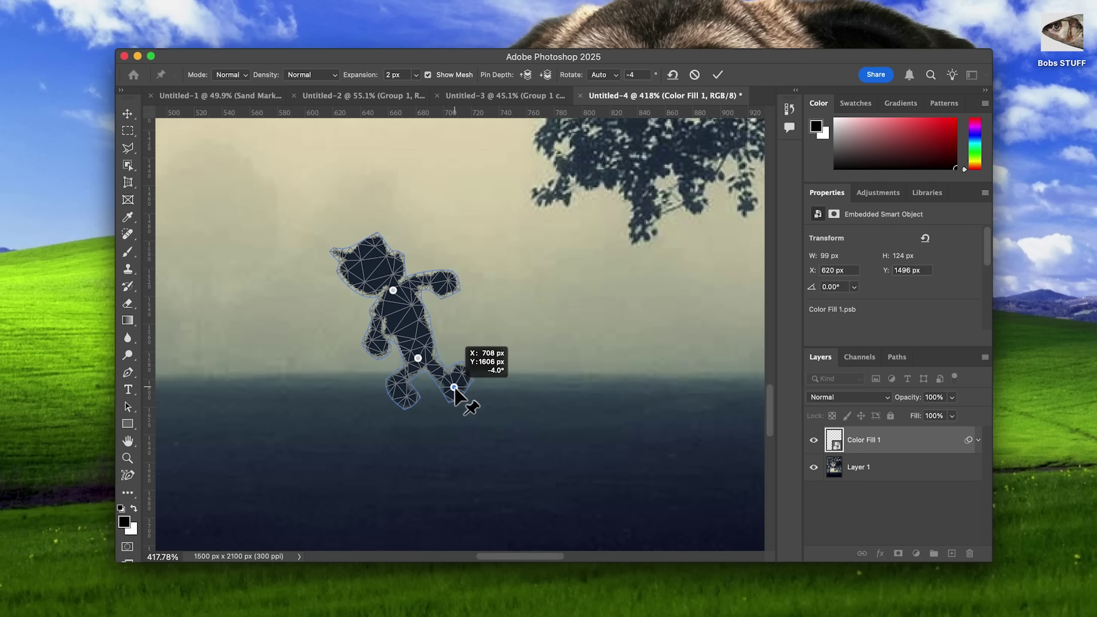
Bring the rear foot up against the front foot, lower the outstretched hand and apply the Puppet Warp
left_click(392, 383)
left_click_drag(393, 383, 431, 404)
left_click(442, 287)
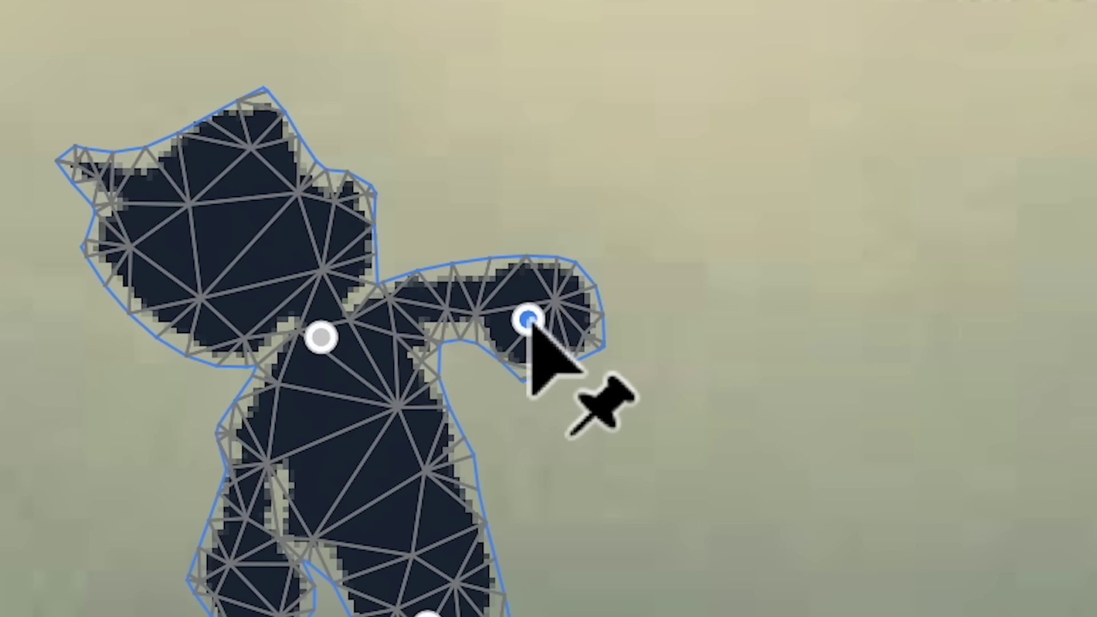
left_click_drag(529, 320, 583, 466)
left_click(721, 76)
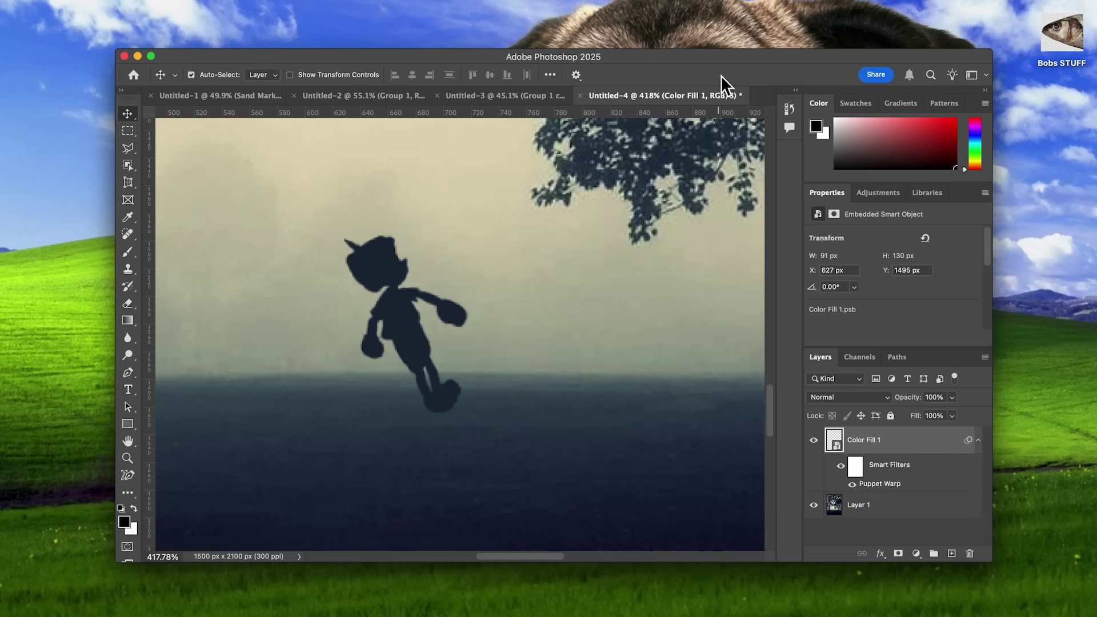
Outline the silhouette's rear hanging arm with the Polygonal Lasso and separate it onto its own layer
left_click(588, 421)
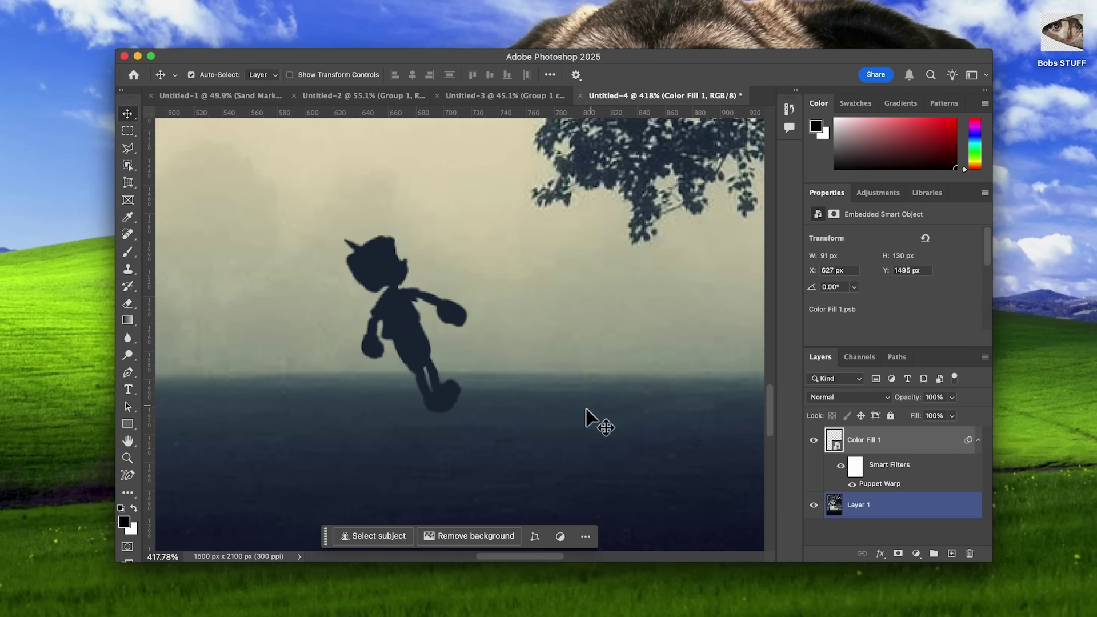
key("l")
left_click(383, 322)
left_click(381, 293)
left_click(357, 306)
left_click(357, 351)
left_click(378, 370)
left_click(395, 366)
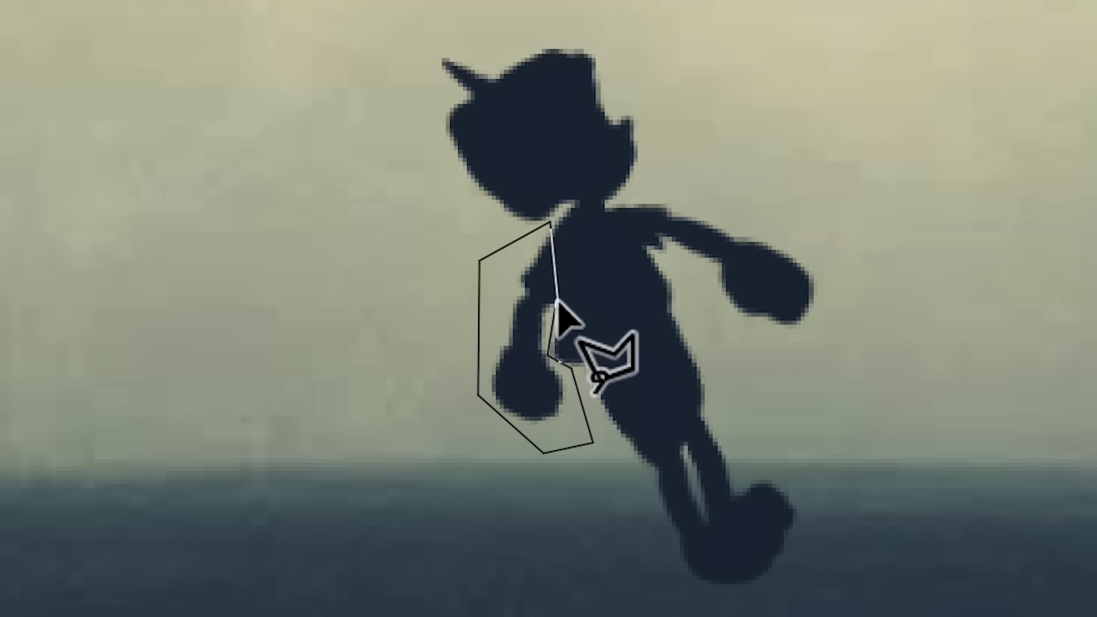
left_click(560, 311)
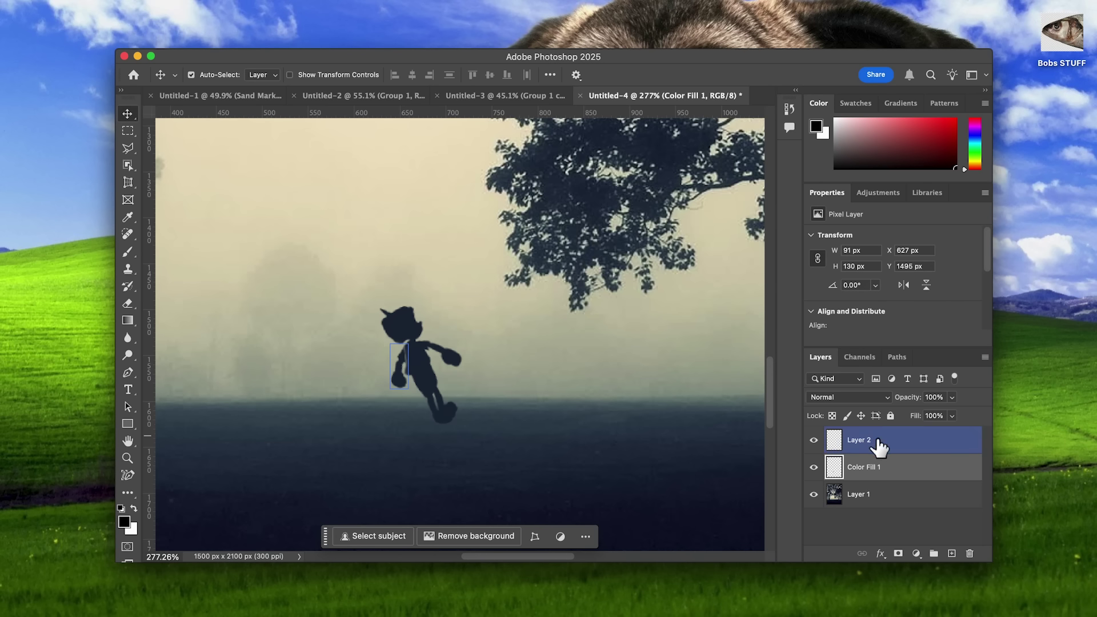
Rotate the separated arm and place it at the silhouette's shoulder so it reaches forward alongside the other arm
left_click(879, 443)
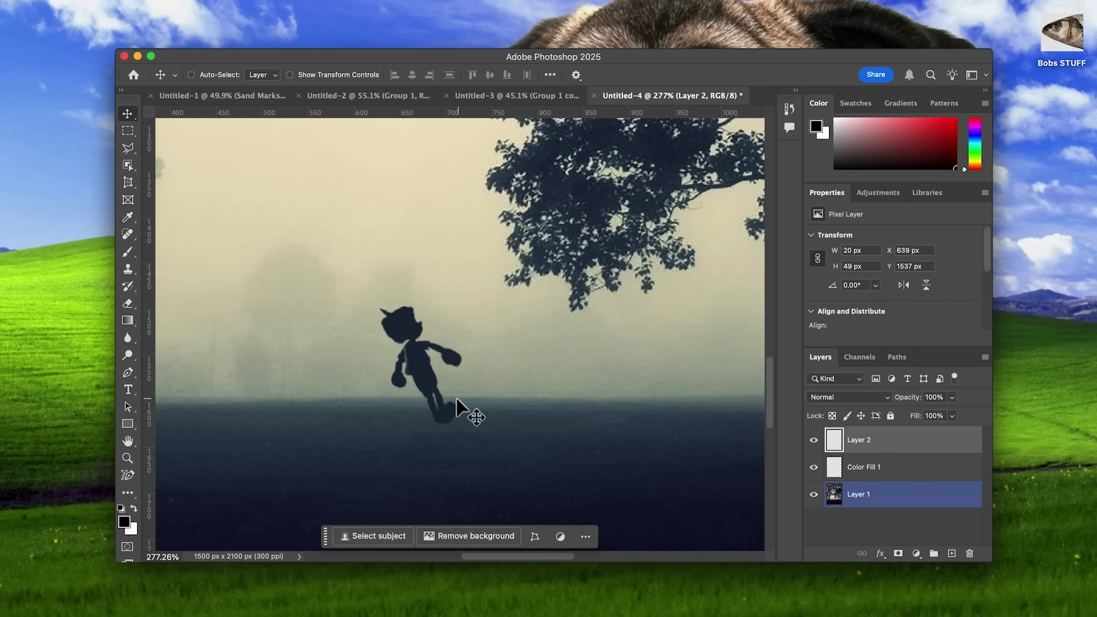
key("super+t")
left_click_drag(406, 321, 380, 365)
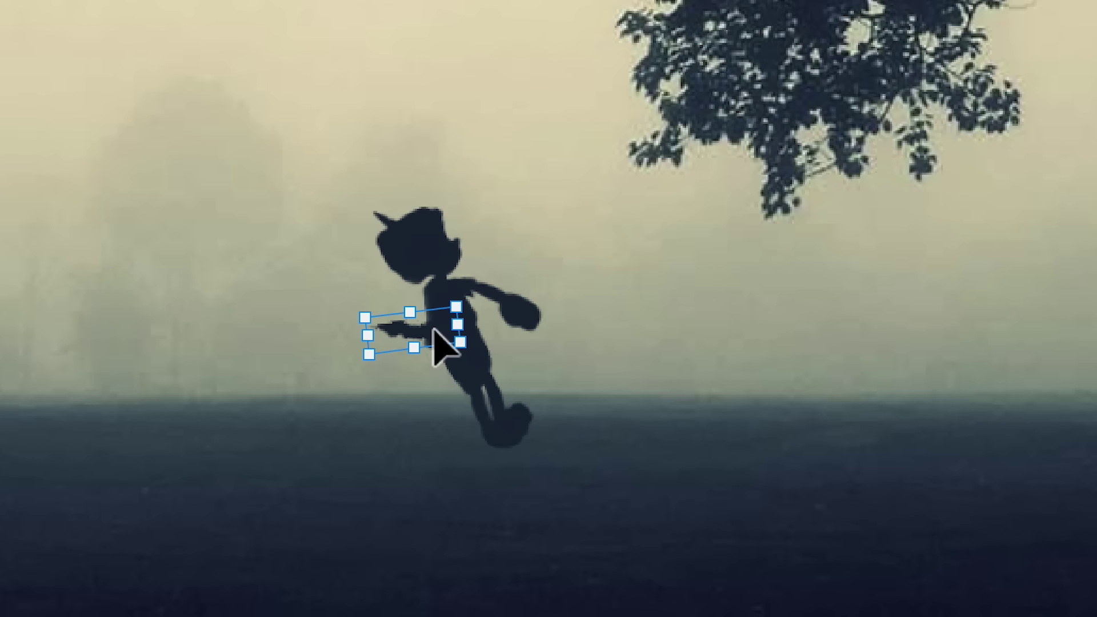
left_click_drag(434, 330, 522, 300)
left_click_drag(557, 316, 534, 349)
left_click_drag(506, 316, 499, 327)
key("Return")
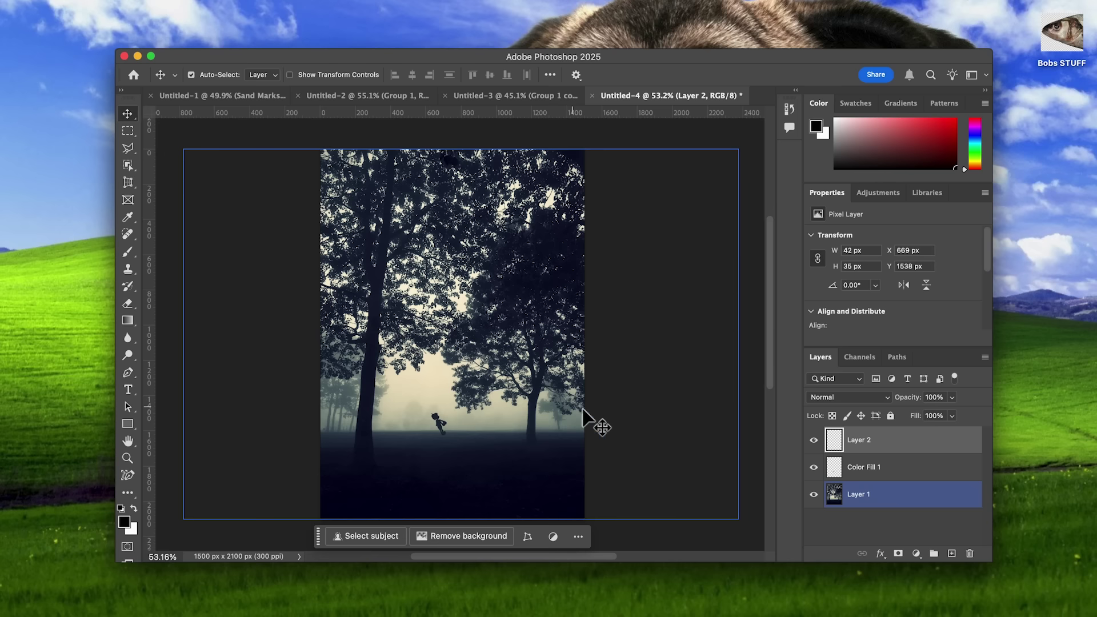
Paste the photo of the man being dragged and trace a Pen path around the shoes and gripping hand to the lower leg
key("super+v")
key("p")
scroll(547, 331, "up", 10)
left_click(529, 250)
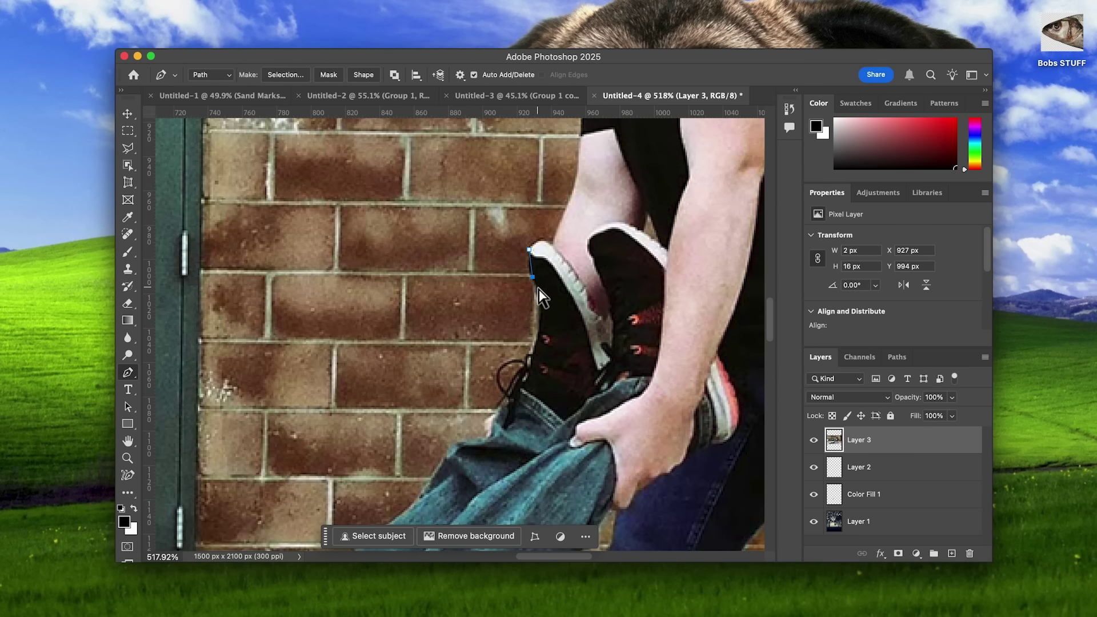
left_click_drag(572, 276, 582, 291)
left_click_drag(601, 309, 605, 318)
left_click_drag(617, 224, 634, 229)
left_click_drag(723, 383, 729, 400)
scroll(726, 400, "down", 5)
left_click_drag(572, 303, 563, 314)
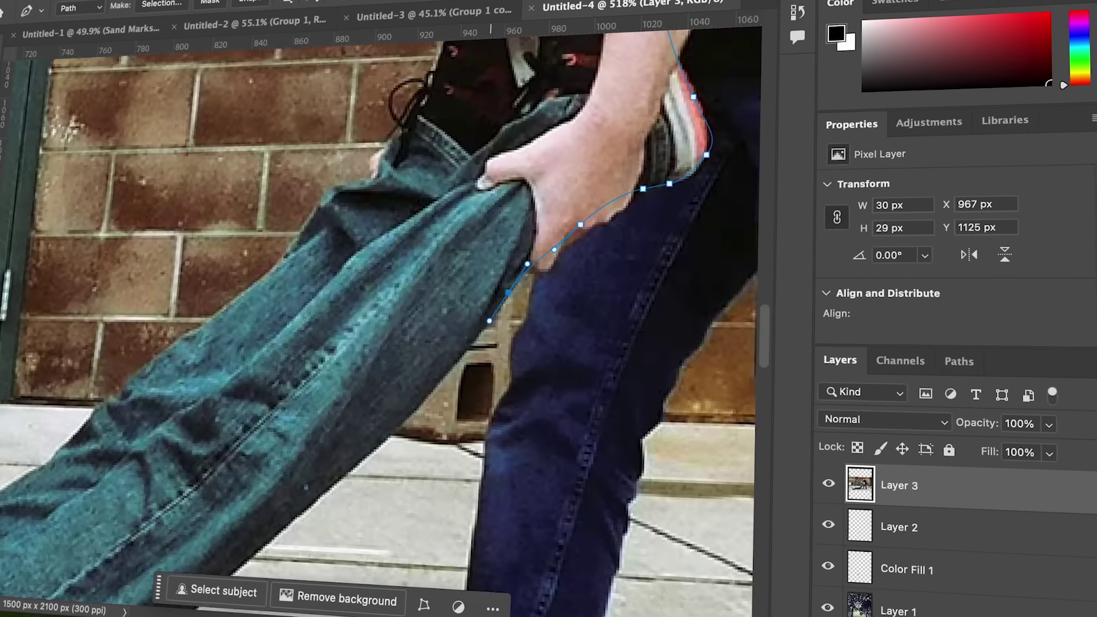
Continue the Pen path along the underside of the legs and torso and around the outstretched arm
scroll(451, 366, "down", 5)
scroll(451, 366, "left", 10)
scroll(393, 382, "left", 10)
left_click_drag(431, 337, 372, 337)
scroll(264, 342, "left", 5)
left_click_drag(269, 362, 240, 357)
left_click_drag(430, 300, 457, 292)
left_click_drag(568, 211, 568, 189)
scroll(568, 188, "up", 3)
Trace the man's head, face and upper hoodie edge to finish the outline and isolate him from the photo
mouse_move(539, 103)
left_mouse_down()
mouse_move(536, 113)
mouse_move(571, 106)
left_mouse_up()
scroll(661, 130, "right", 5)
left_click_drag(583, 166, 594, 162)
left_click_drag(666, 172, 671, 183)
scroll(704, 220, "right", 10)
left_click_drag(598, 237, 629, 236)
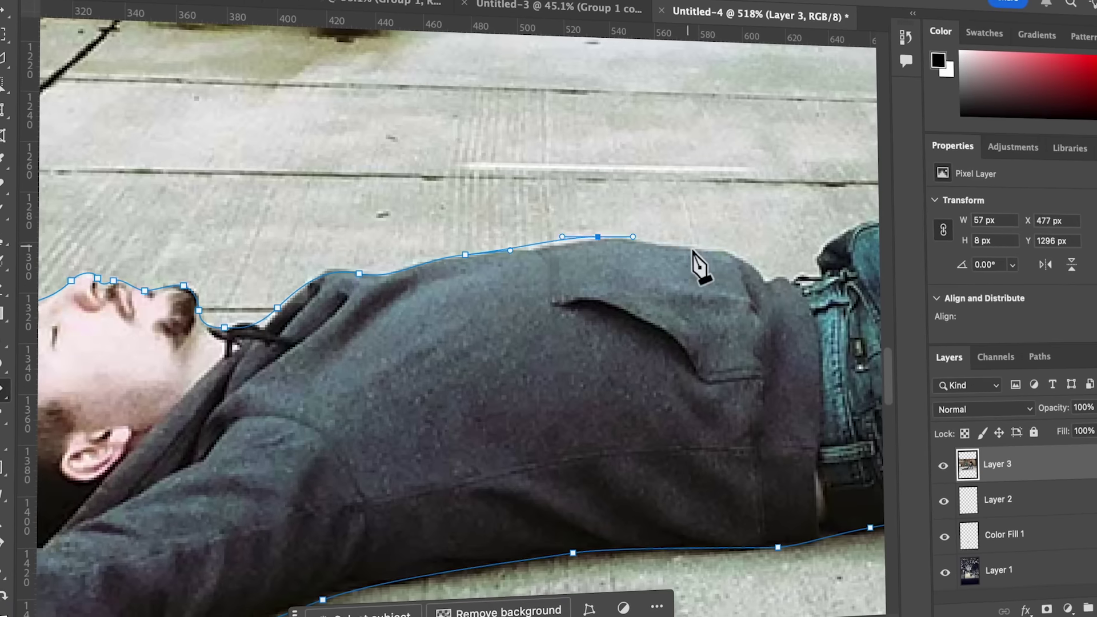
scroll(698, 257, "right", 5)
left_click_drag(712, 212, 729, 206)
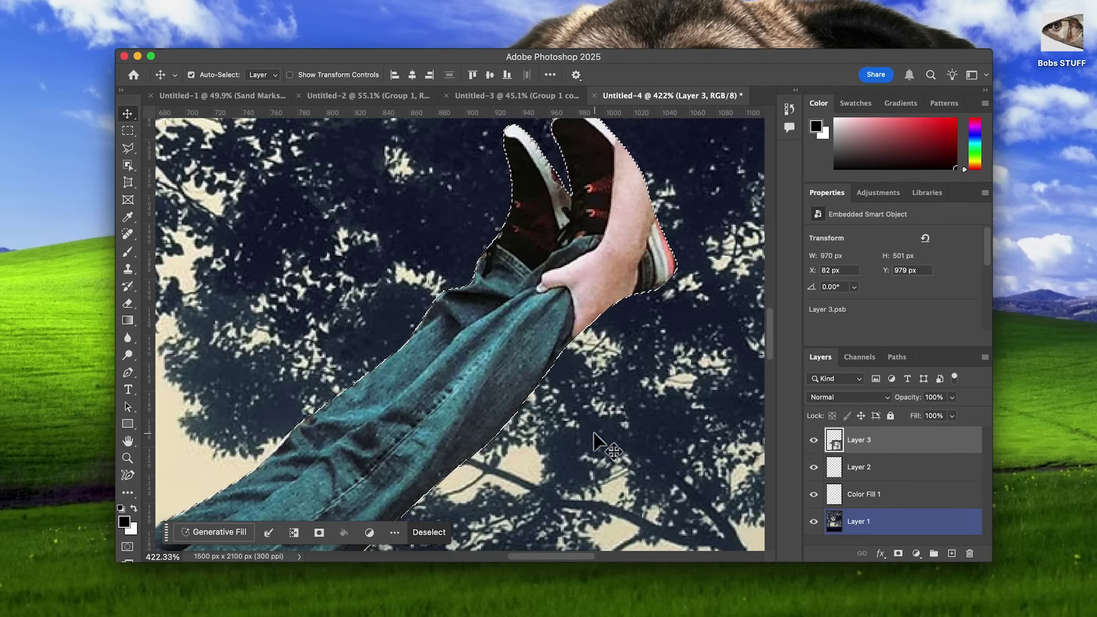
Clone jeans and shoe texture over the hand and forearm gripping the man's ankles
left_click(129, 276)
left_click(512, 355, "alt")
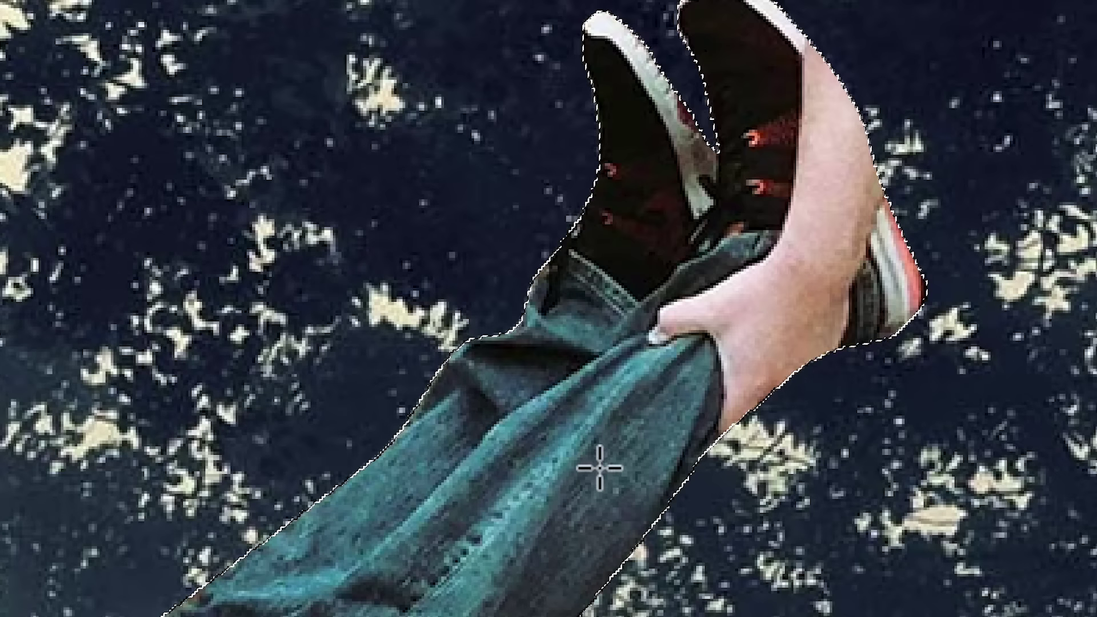
left_click(613, 283)
left_click(568, 217)
left_click_drag(607, 303, 568, 282)
left_click(743, 103, "alt")
mouse_move(789, 257)
left_mouse_down()
mouse_move(845, 189)
mouse_move(772, 66)
mouse_move(840, 184)
mouse_move(789, 132)
left_mouse_up()
mouse_move(746, 66)
left_mouse_down()
mouse_move(856, 141)
mouse_move(857, 209)
left_mouse_up()
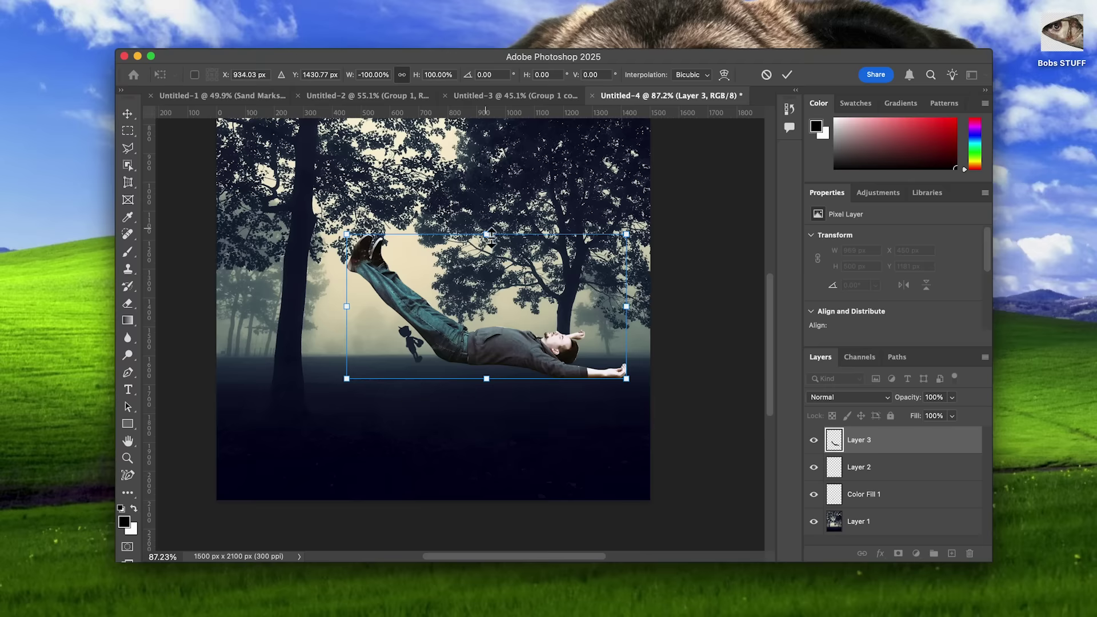
Scale down the mirrored man beside the puppet and darken him by lowering the Exposure
left_click_drag(490, 238, 481, 372)
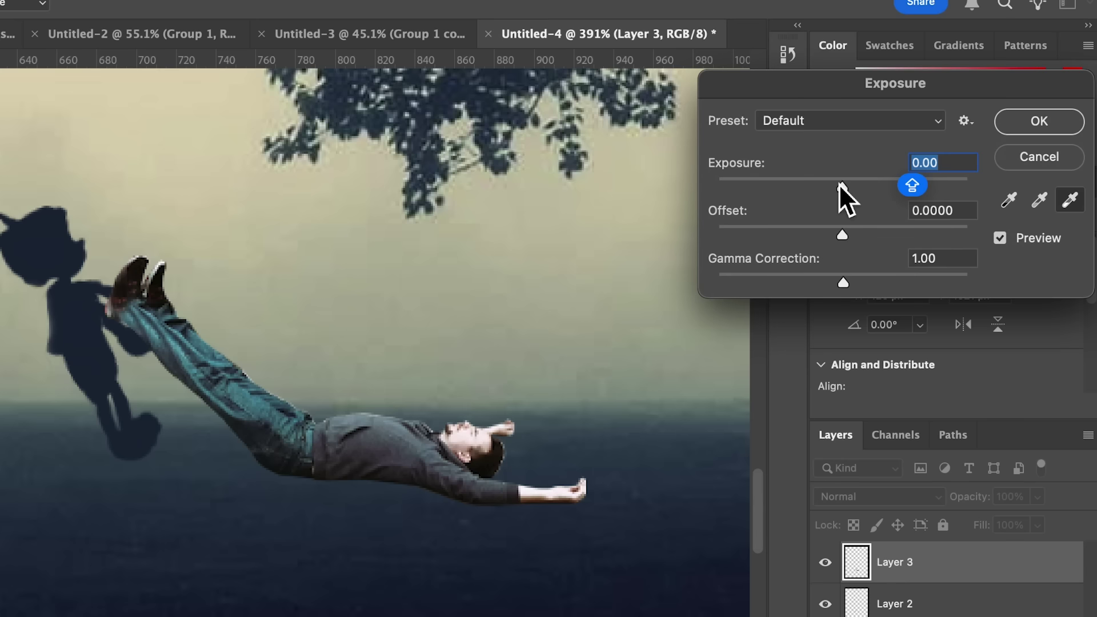
left_click_drag(840, 186, 762, 187)
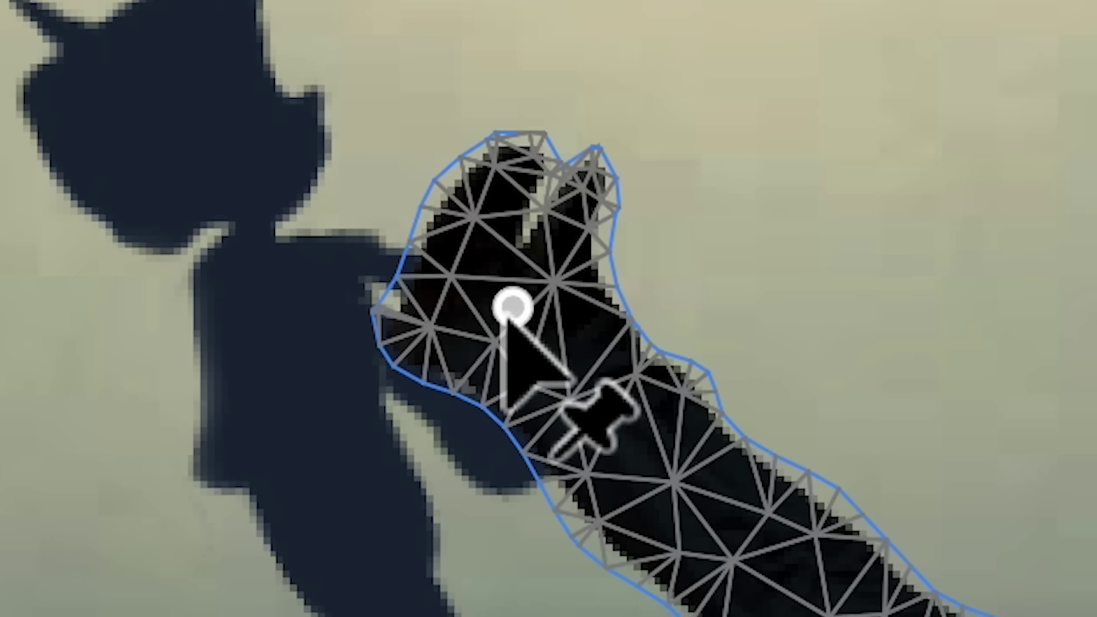
Puppet Warp the man's feet toward the puppet's hands, moving the foot pin to about X 698 px, Y 1554 px
left_click_drag(367, 270, 368, 271)
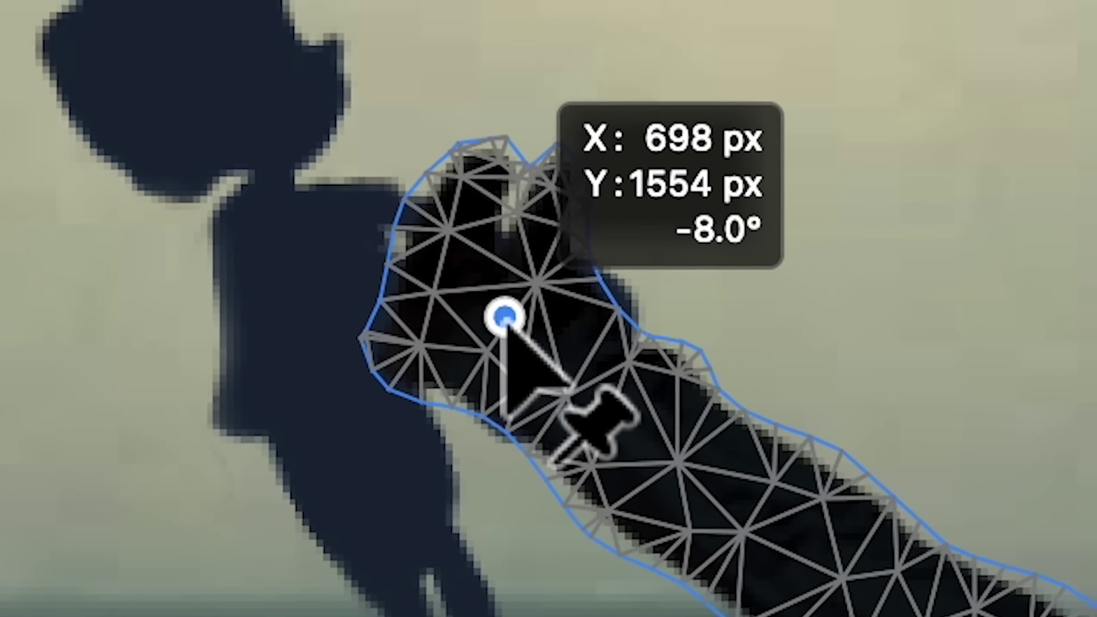
left_click(730, 81)
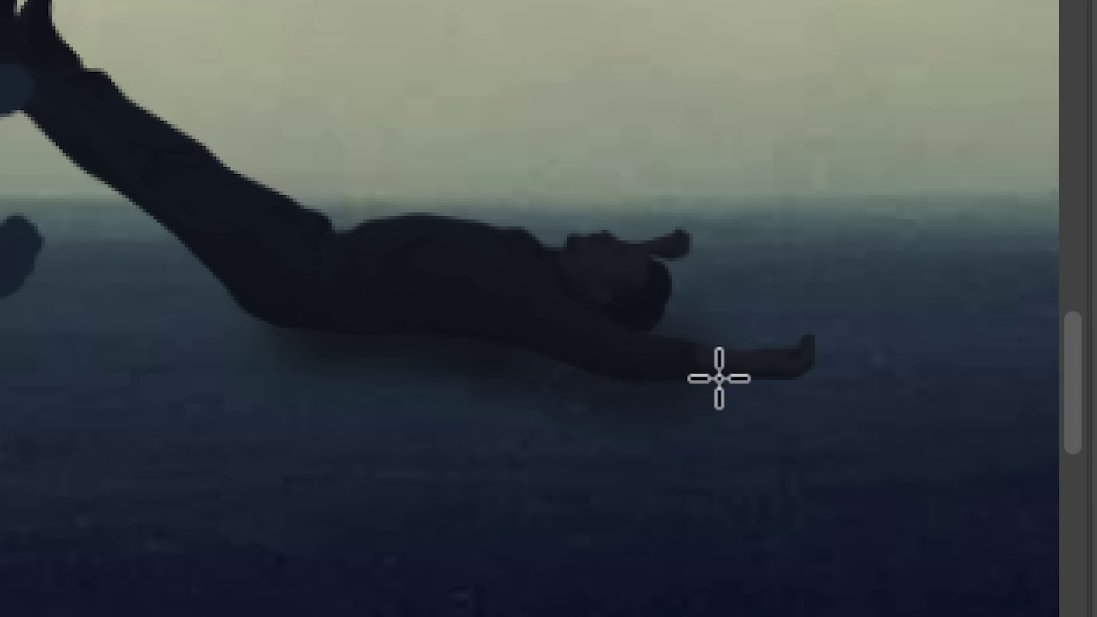
Transform the soft shadow so it sits tightly beneath the lying man's back and arm
key("ctrl+t")
left_click_drag(505, 311, 509, 286)
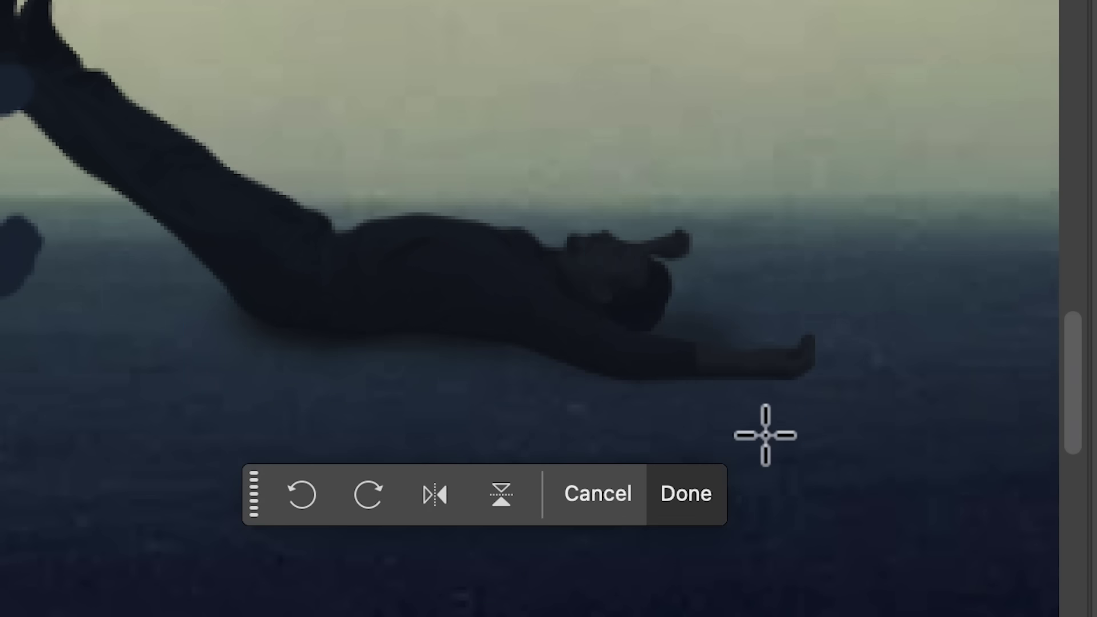
left_click_drag(548, 408, 555, 364)
key("Return")
Open the Camera Raw Filter on the forest poster and raise its Grain amount
left_click(419, 18)
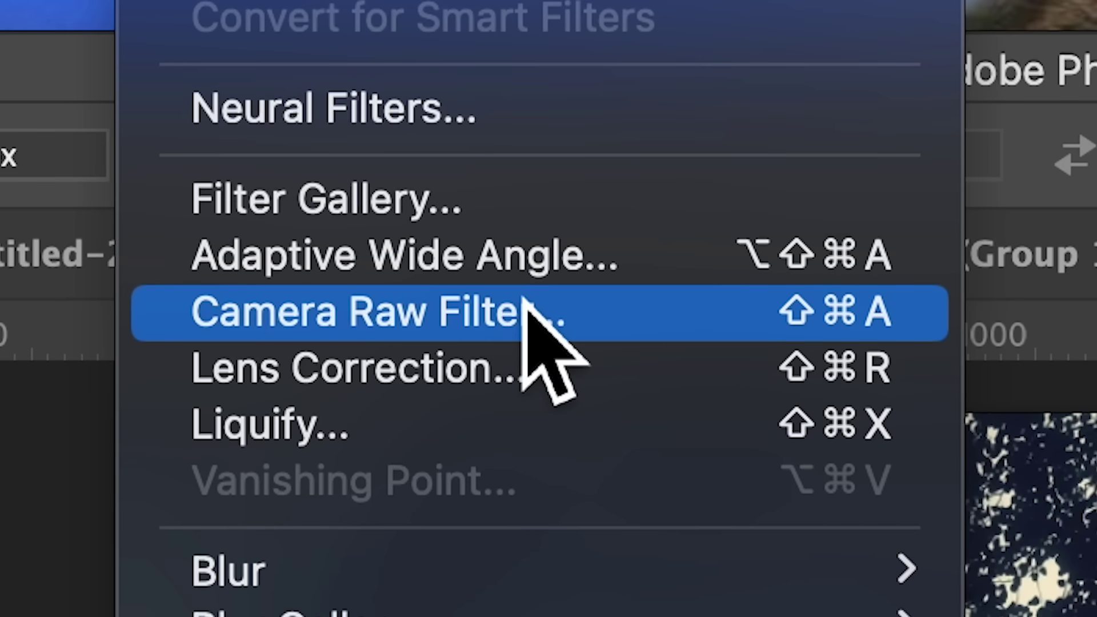
left_click(526, 303)
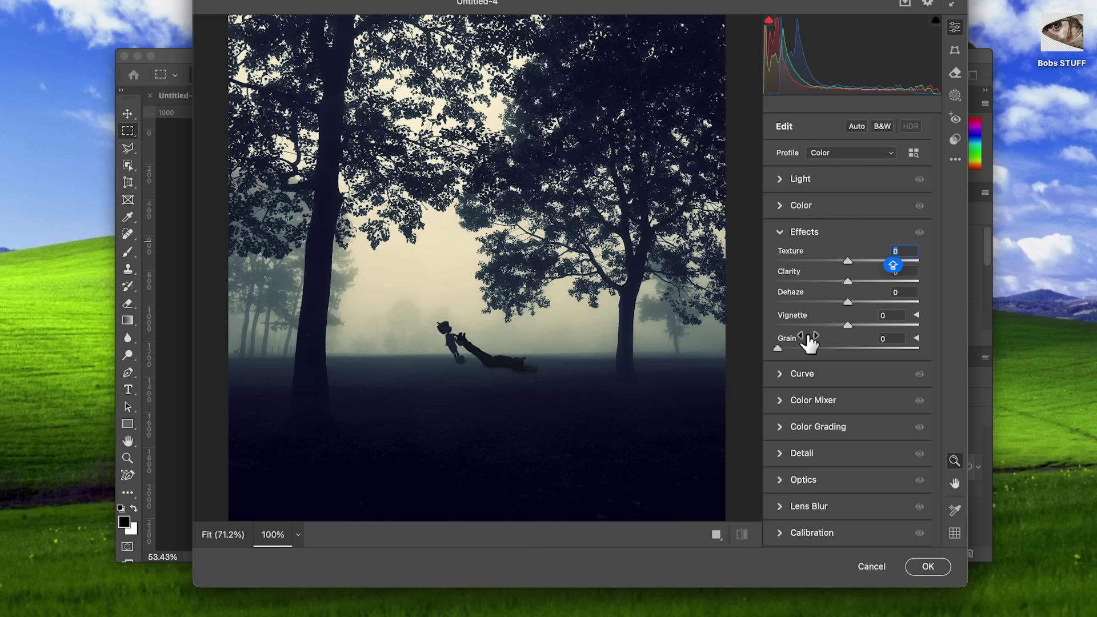
left_click_drag(836, 347, 907, 331)
left_click(840, 261)
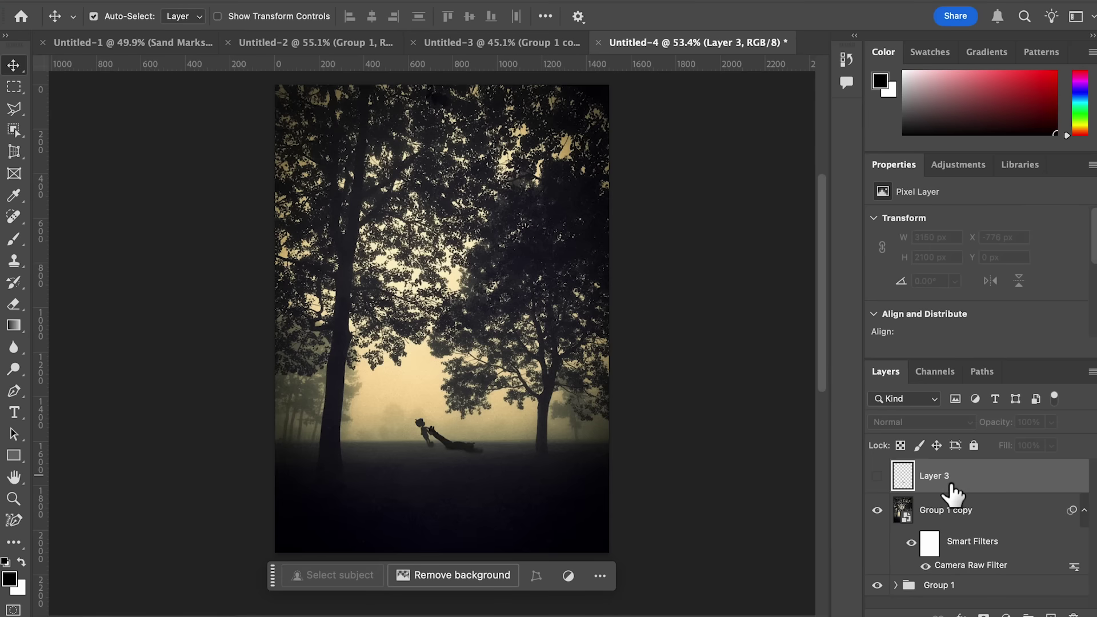
Paste the Disney Pinocchio artwork into the poster and transform it for use as the title
key("ctrl+v")
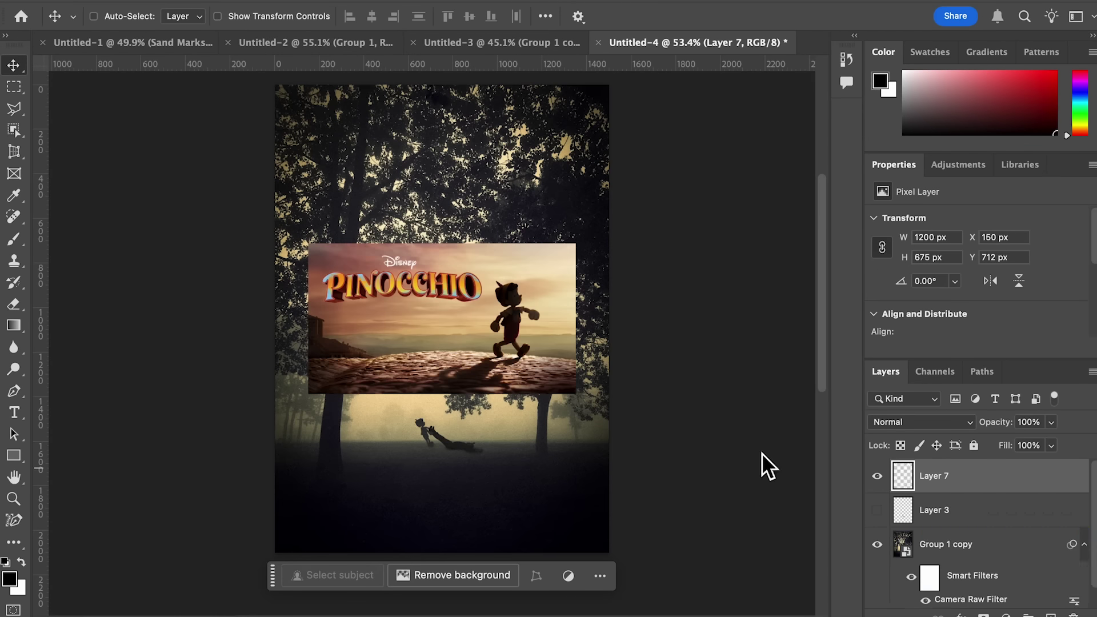
key("ctrl+t")
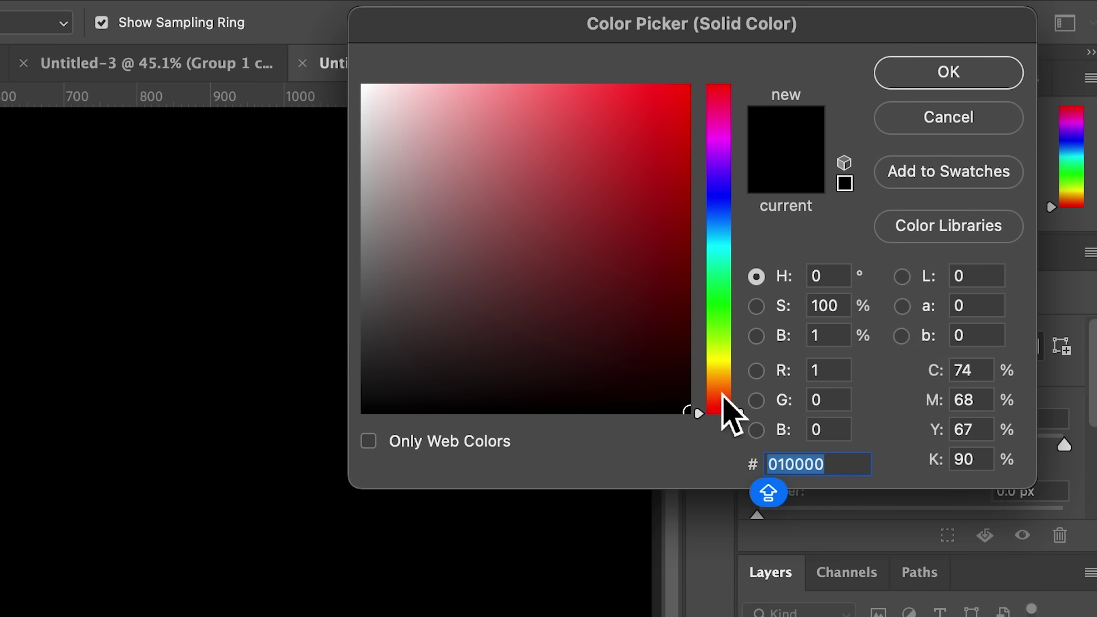
Tint the Pinocchio title with a red Solid Color fill and raise its contrast with Levels
left_click_drag(658, 160, 724, 161)
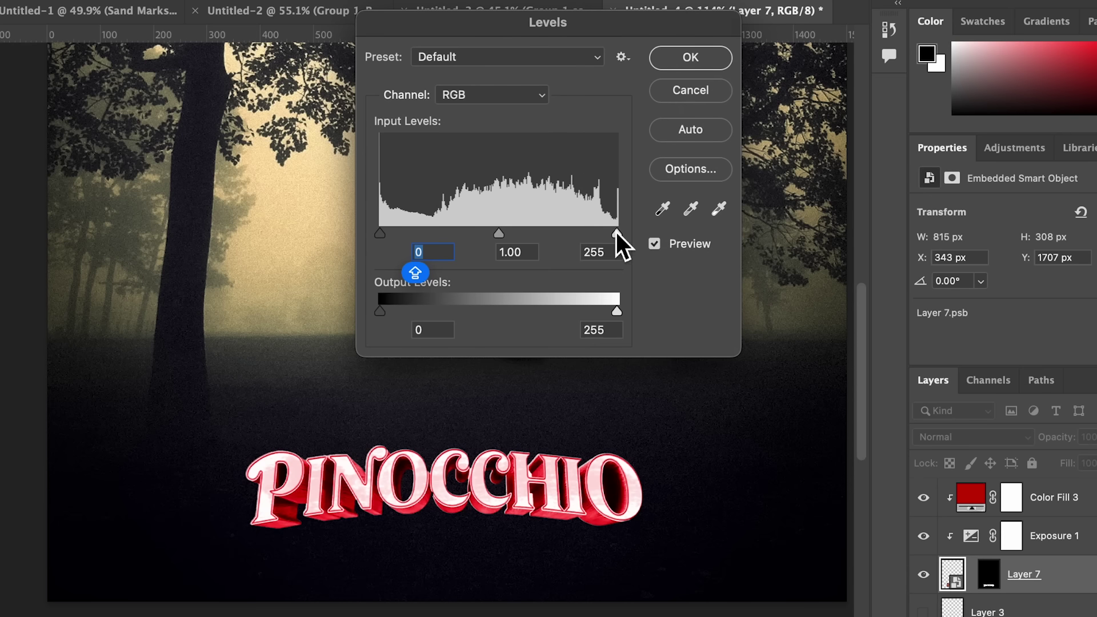
left_click_drag(619, 234, 506, 235)
left_click_drag(379, 233, 637, 251)
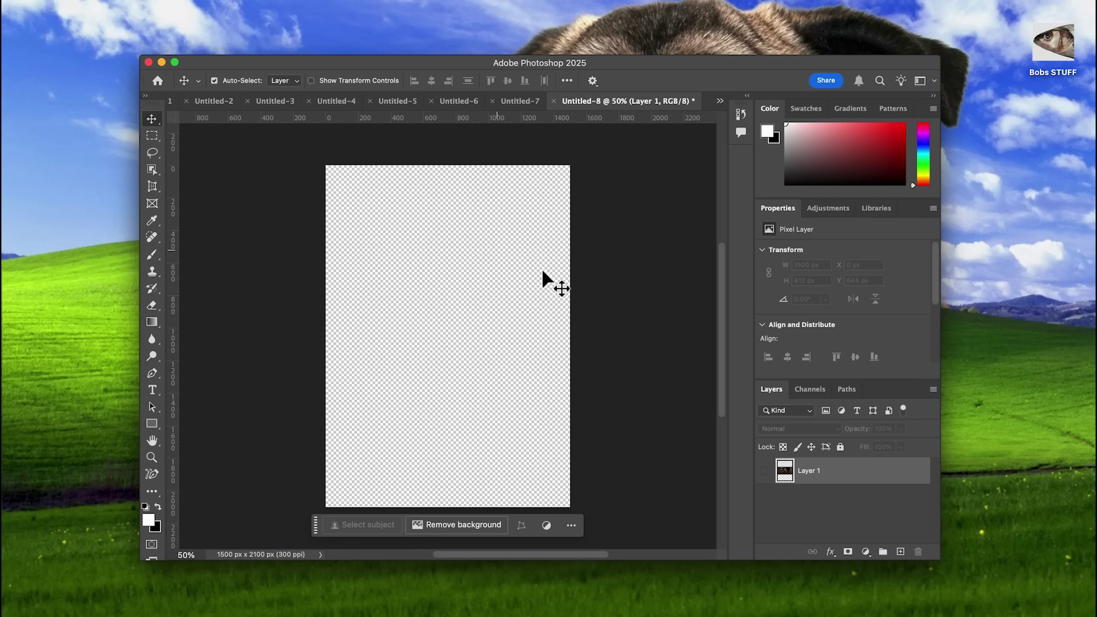
Show the museum photo layer in Untitled-8 and move the photo down to Y 820 px
left_click(764, 471)
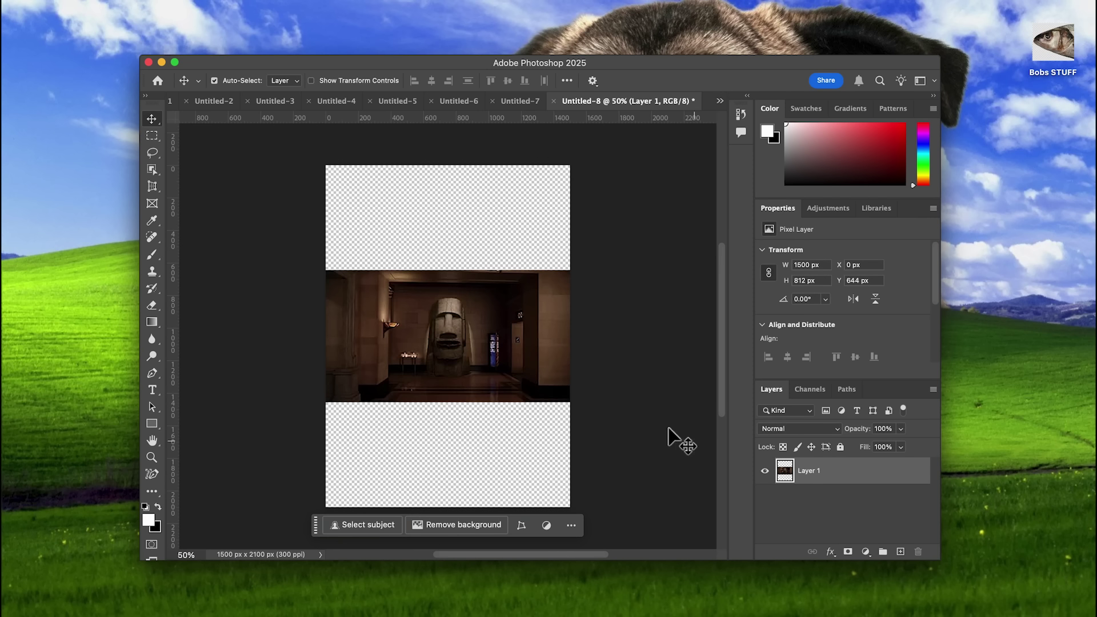
left_click_drag(486, 343, 481, 364)
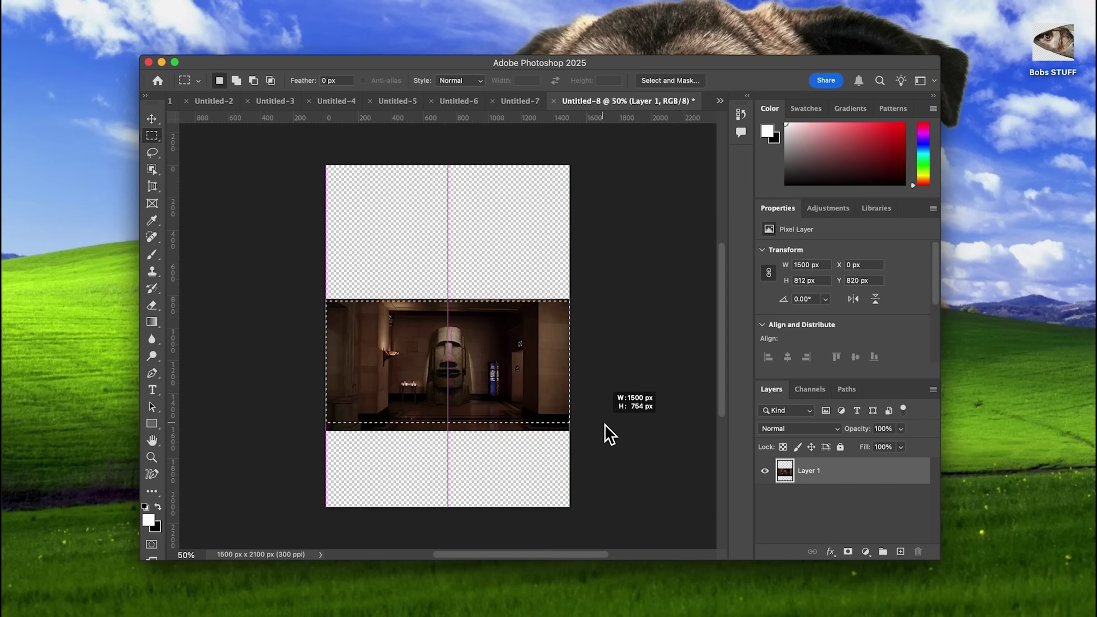
Select the empty canvas beyond the museum photo with a slight overlap and fill it using Generative Fill without a prompt
left_click_drag(604, 424, 604, 427)
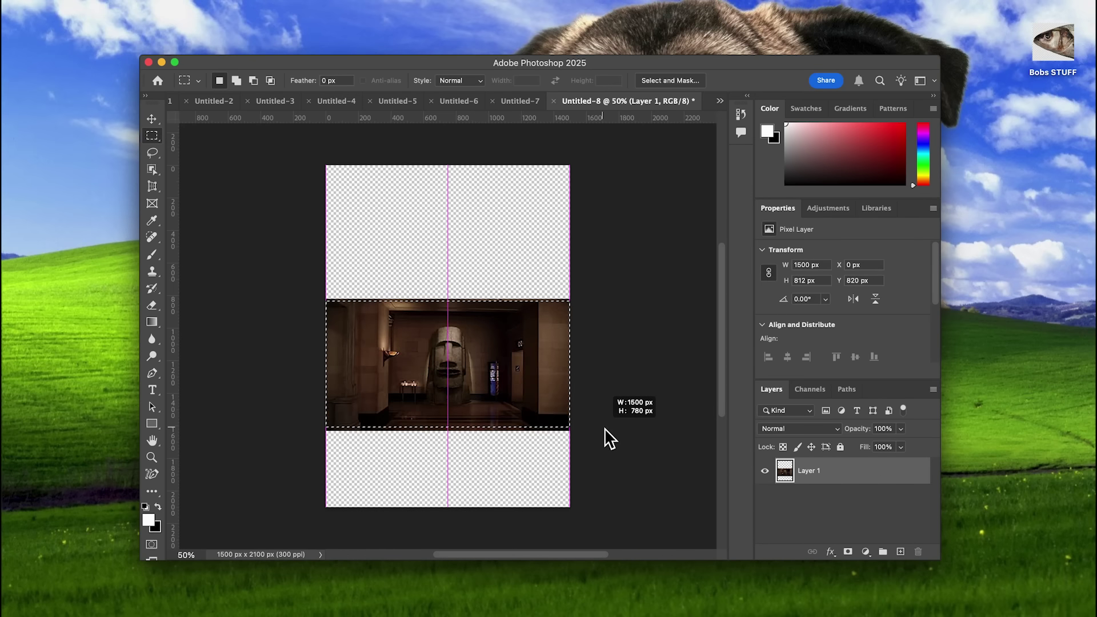
left_click(343, 322)
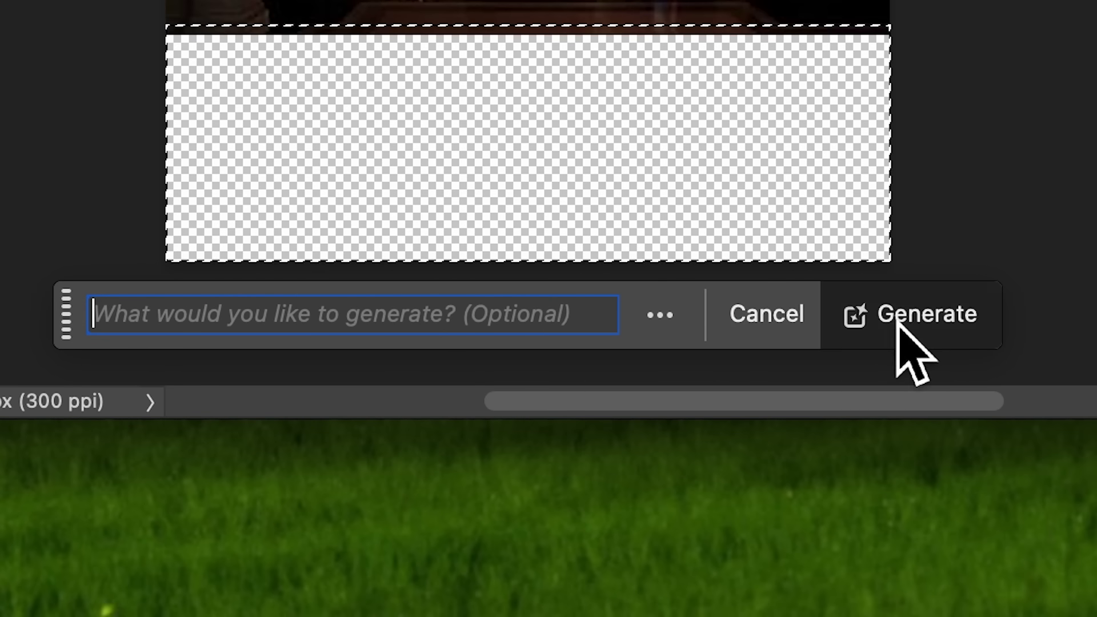
left_click(898, 323)
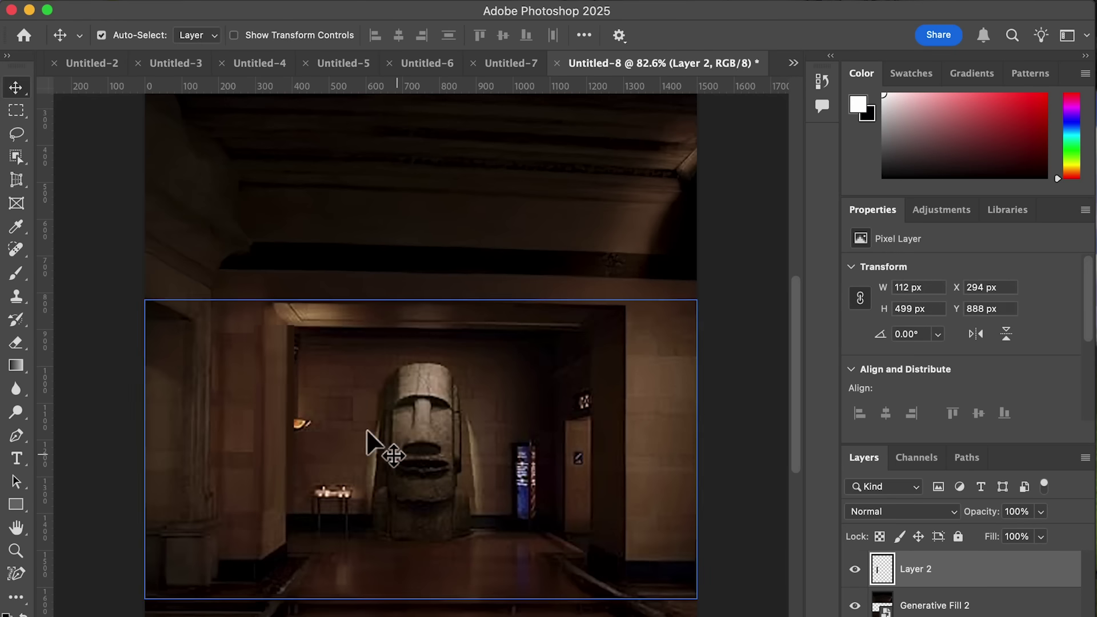
Copy a patch of the wall beside the stone head to a new layer and move it down over the wall lamp
key("m")
left_click_drag(290, 368, 322, 446)
key("ctrl+j")
key("ctrl+t")
left_click_drag(306, 369, 311, 440)
key("Return")
Patch the alcove's upper wall and ceiling edge above the stone head using strips selected from the photo
scroll(930, 583, "down", 1)
left_click(931, 606)
key("m")
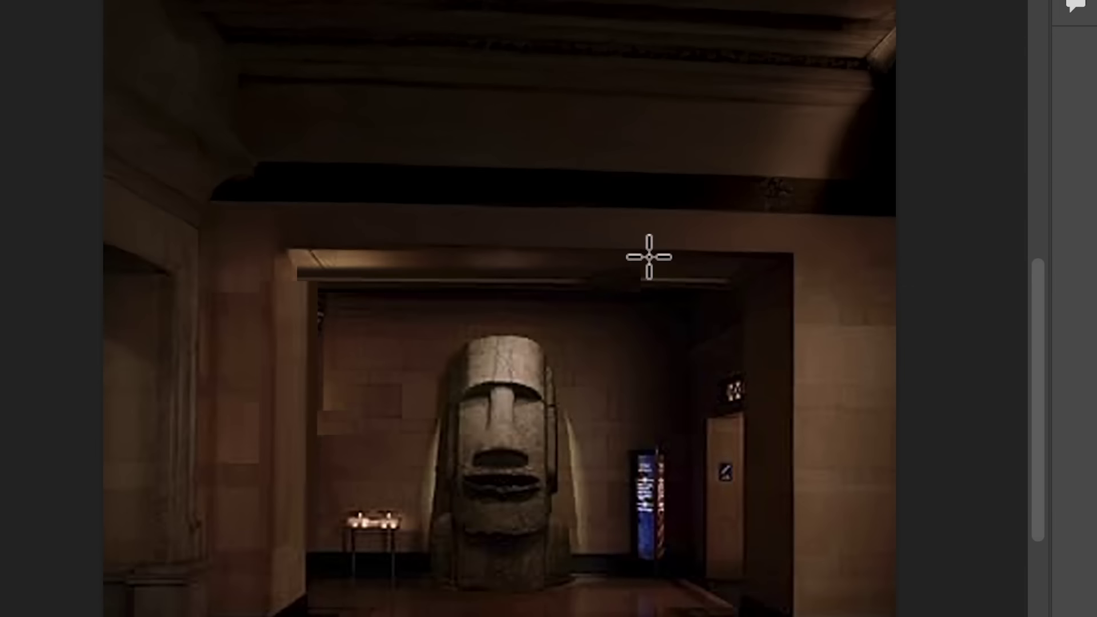
left_click_drag(511, 300, 593, 327)
left_click_drag(702, 269, 392, 289)
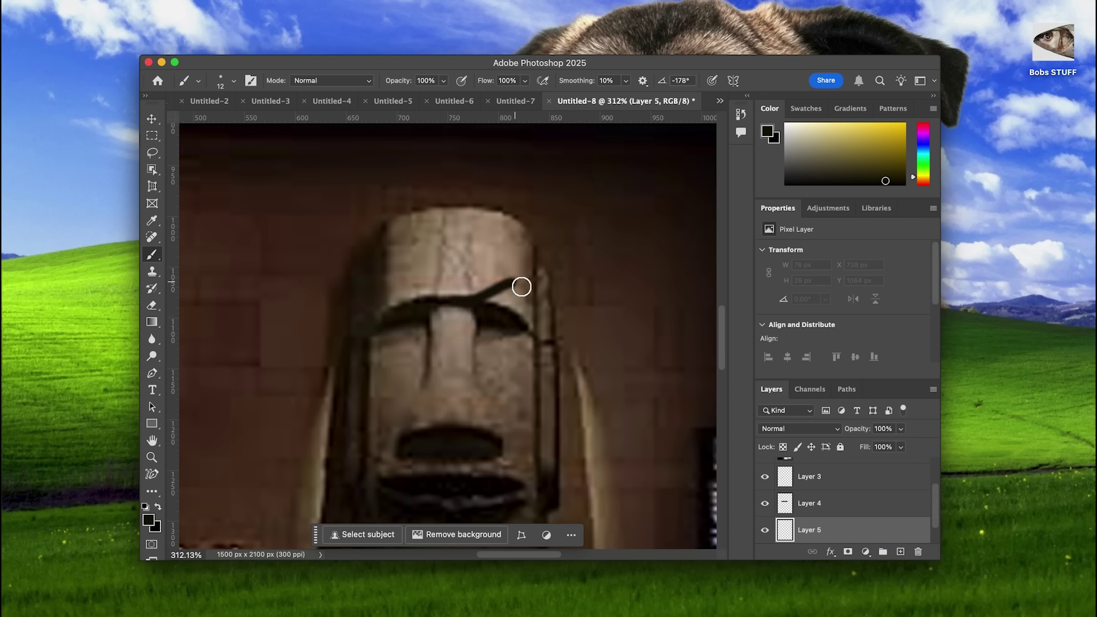
Paint dark, angular evil eyes and upturned mouth corners on the stone head with a 12 px brush
left_click_drag(521, 328, 524, 299)
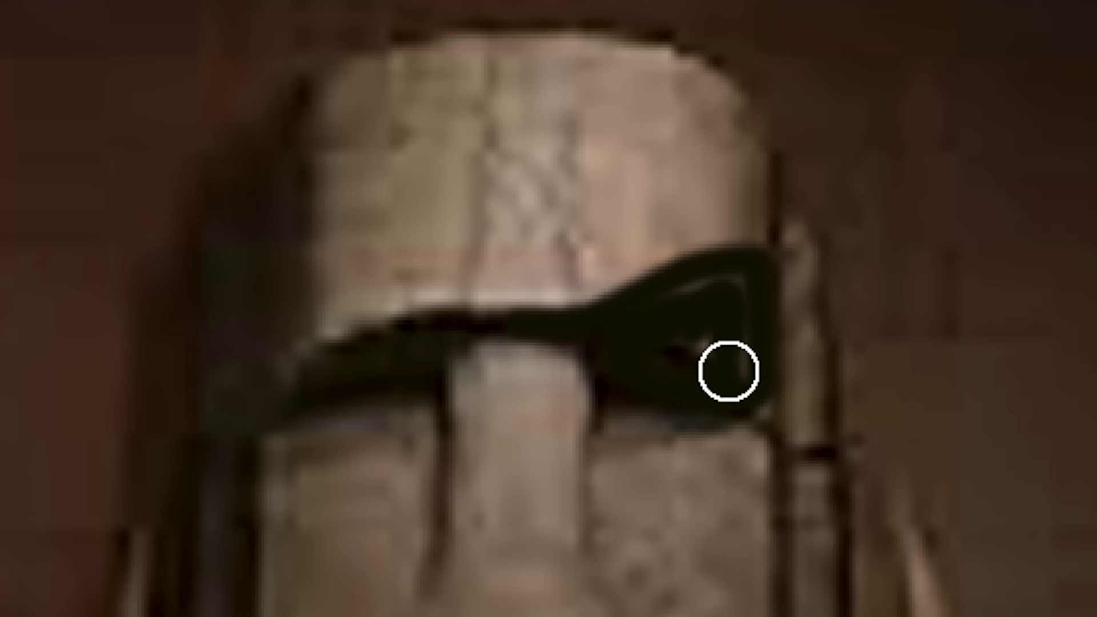
mouse_move(493, 334)
left_mouse_down()
mouse_move(323, 269)
mouse_move(280, 346)
left_mouse_up()
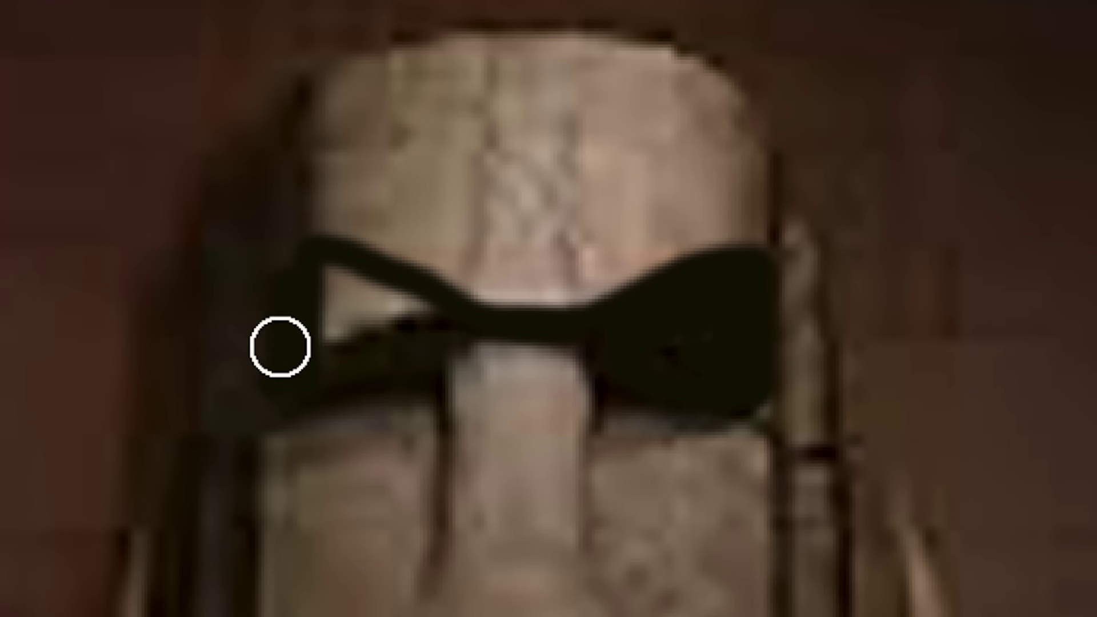
left_click_drag(331, 374, 408, 338)
left_click_drag(361, 321, 329, 375)
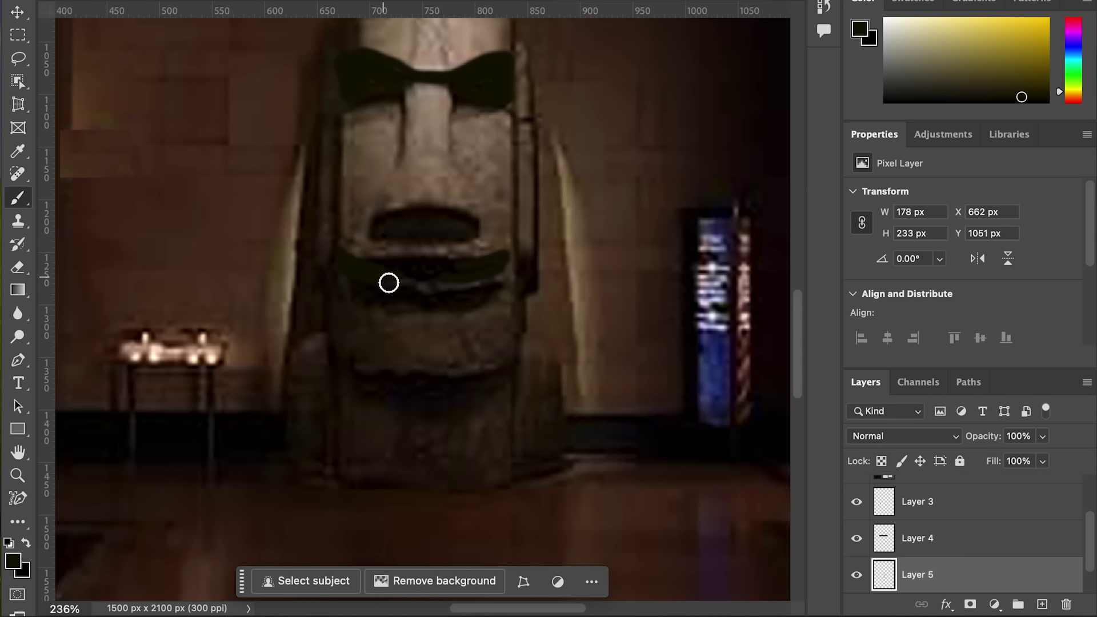
key("ctrl+0")
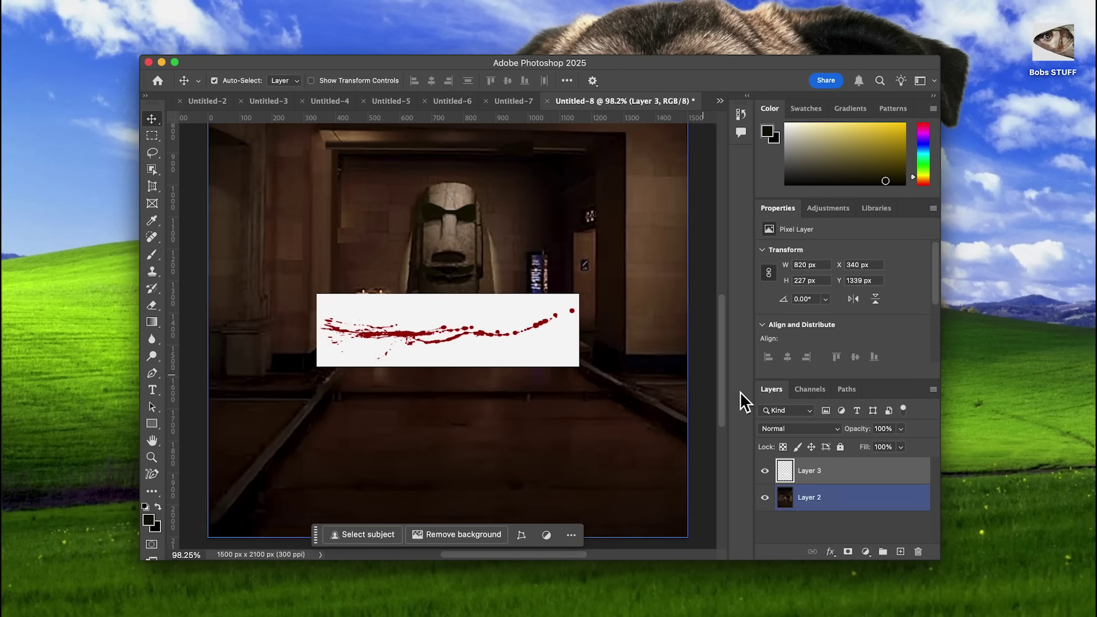
Blend the blood splatter in Multiply mode, then rotate and reshape it over the floor in front of the stone head
left_click(795, 429)
left_click(790, 478)
key("super+t")
left_click_drag(445, 269, 376, 289)
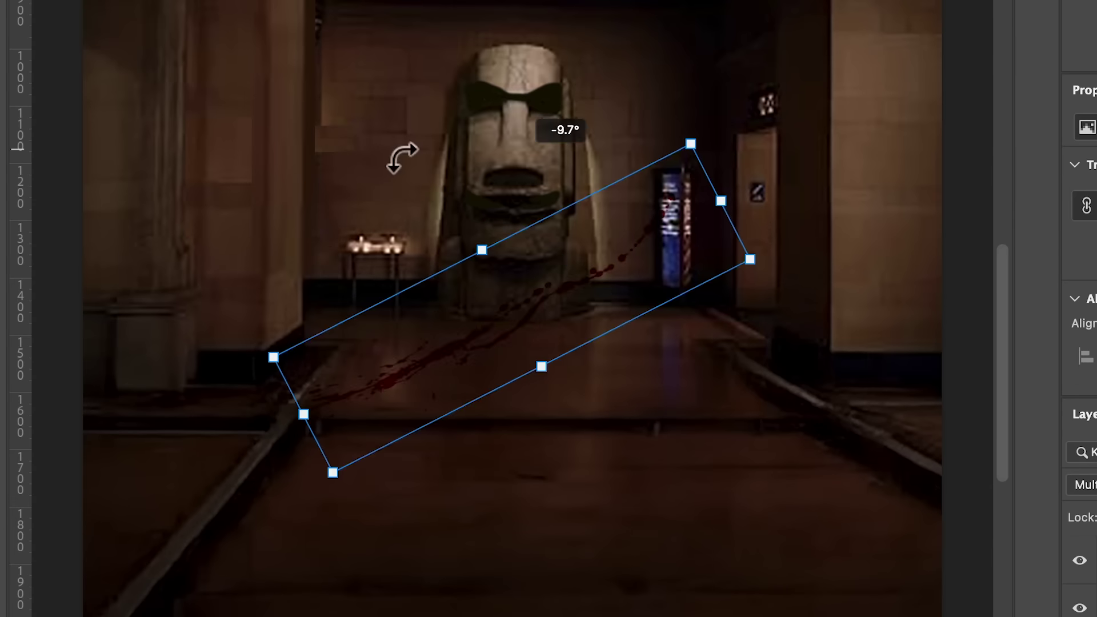
left_click_drag(384, 235, 416, 242)
left_click_drag(530, 81, 531, 329)
left_click_drag(518, 410, 523, 444)
key("Return")
Outline the central museum floor with the Polygonal Lasso and brighten it using an Exposure adjustment
key("l")
left_click(380, 364)
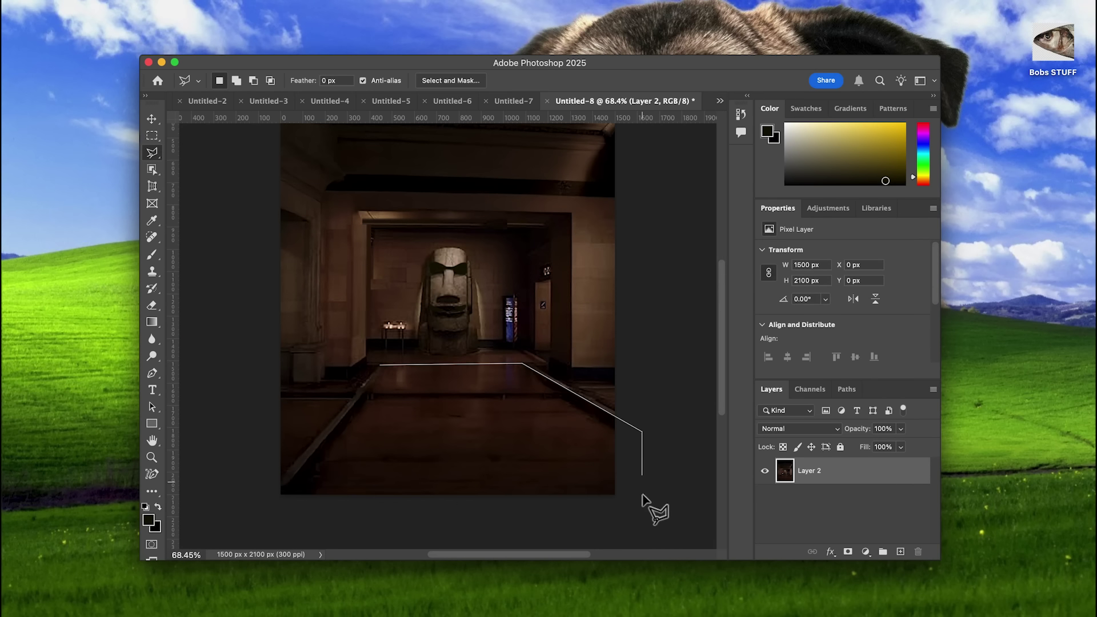
left_click(380, 366)
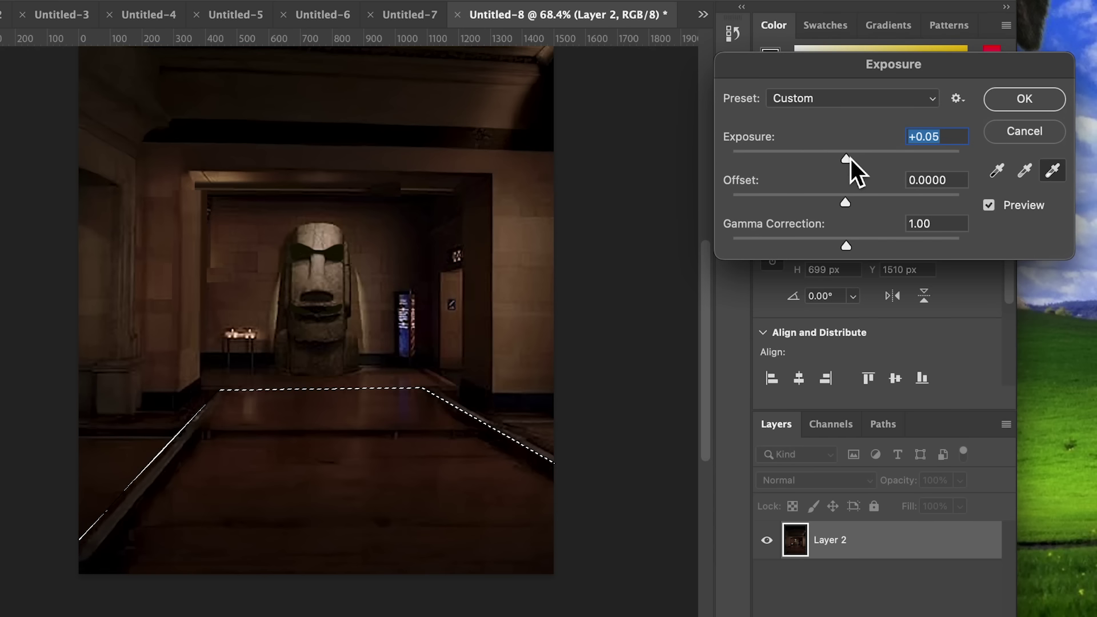
left_click_drag(824, 202, 844, 203)
left_click_drag(879, 159, 881, 159)
left_click(1008, 109)
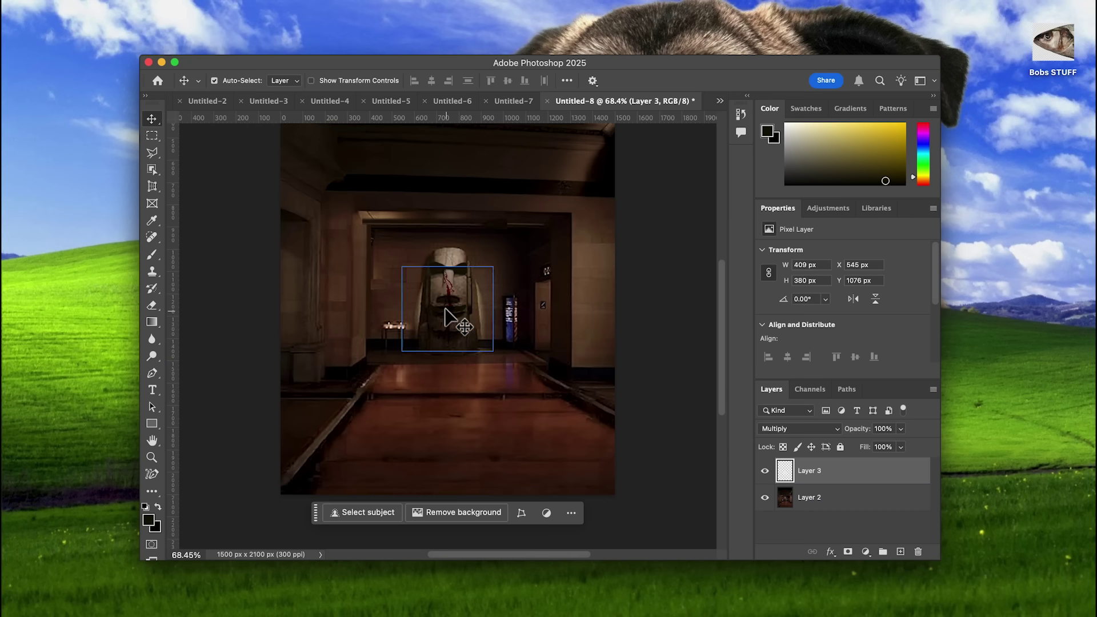
Move the blood splatter onto the floor below the stone head and distort it to match the floor's perspective
left_click_drag(448, 314, 455, 409)
scroll(456, 408, "up", 5)
left_click_drag(538, 430, 562, 386)
left_click_drag(364, 428, 335, 395)
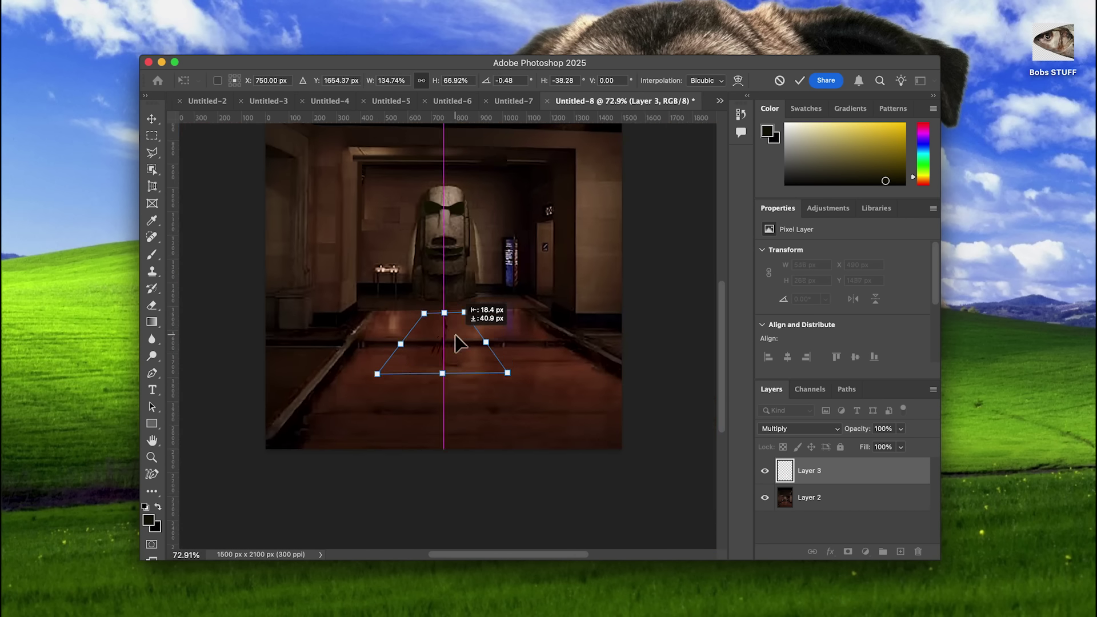
left_click_drag(455, 334, 522, 341)
left_click_drag(580, 413, 572, 476)
left_click_drag(426, 308, 460, 319)
key("Return")
Rotate and position splatter copies along the floor's centre to extend the blood trail from the stone head
key("super+t")
left_click_drag(577, 320, 592, 330)
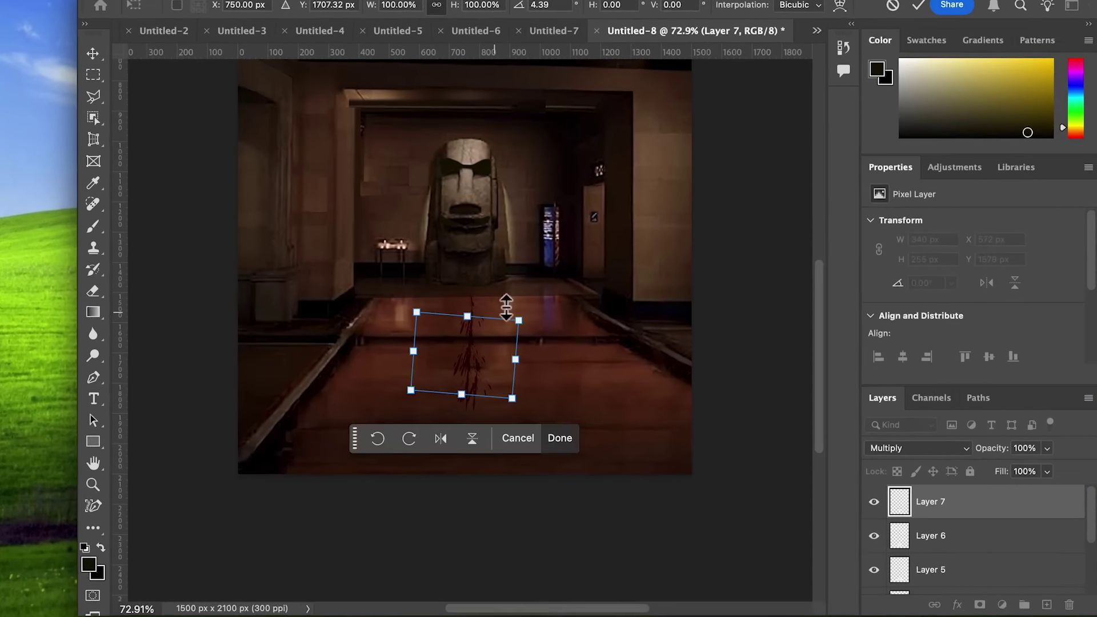
key("Return")
left_click_drag(507, 307, 494, 406)
key("super+t")
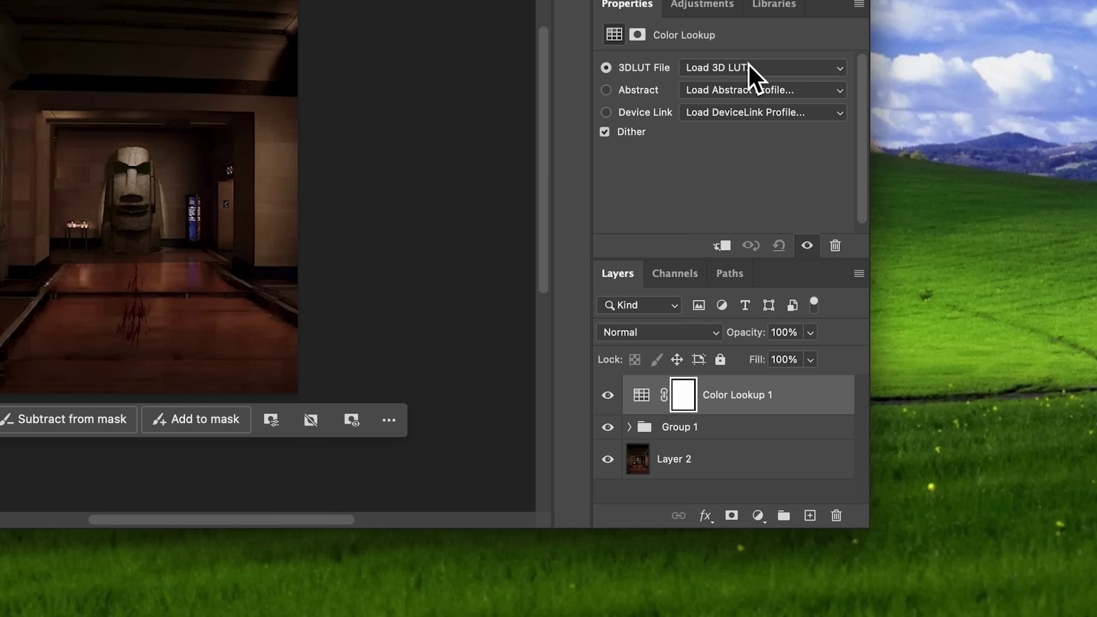
Choose a 3D LUT for the Color Lookup adjustment layer above the museum scene
left_click(748, 67)
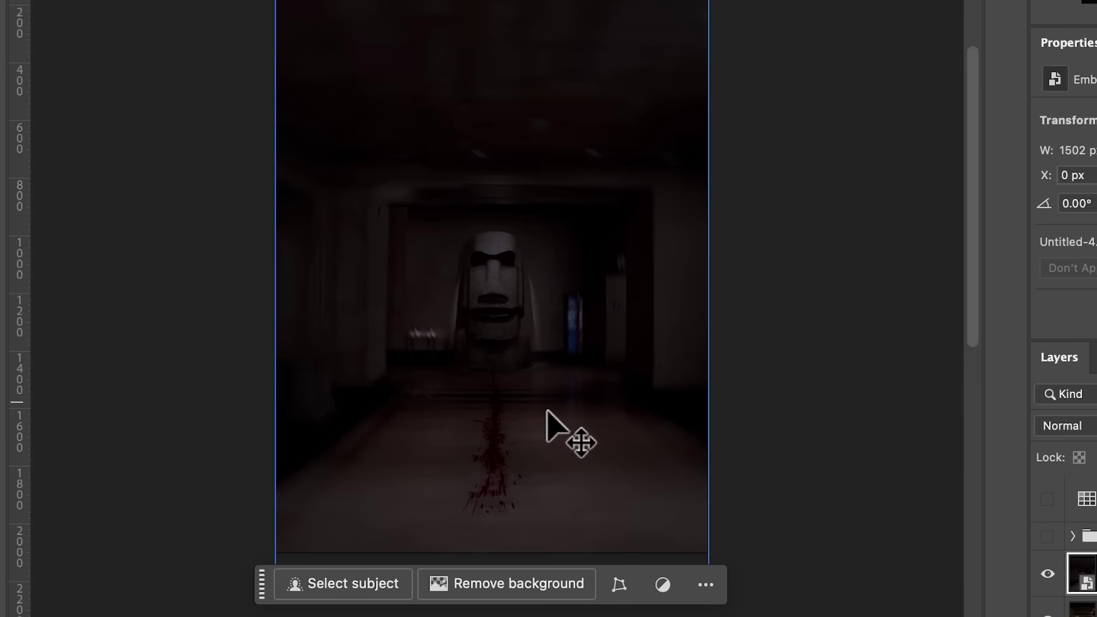
Paste the yellow "Night at the Museum" title and place it horizontally centred near the poster's bottom edge
key("super+v")
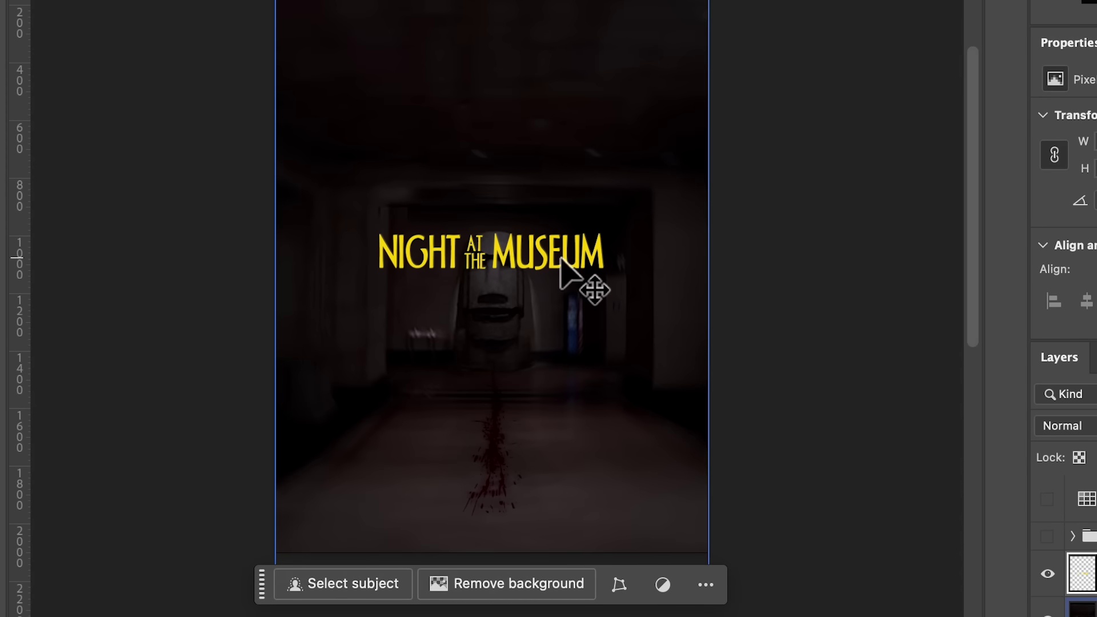
key("super+t")
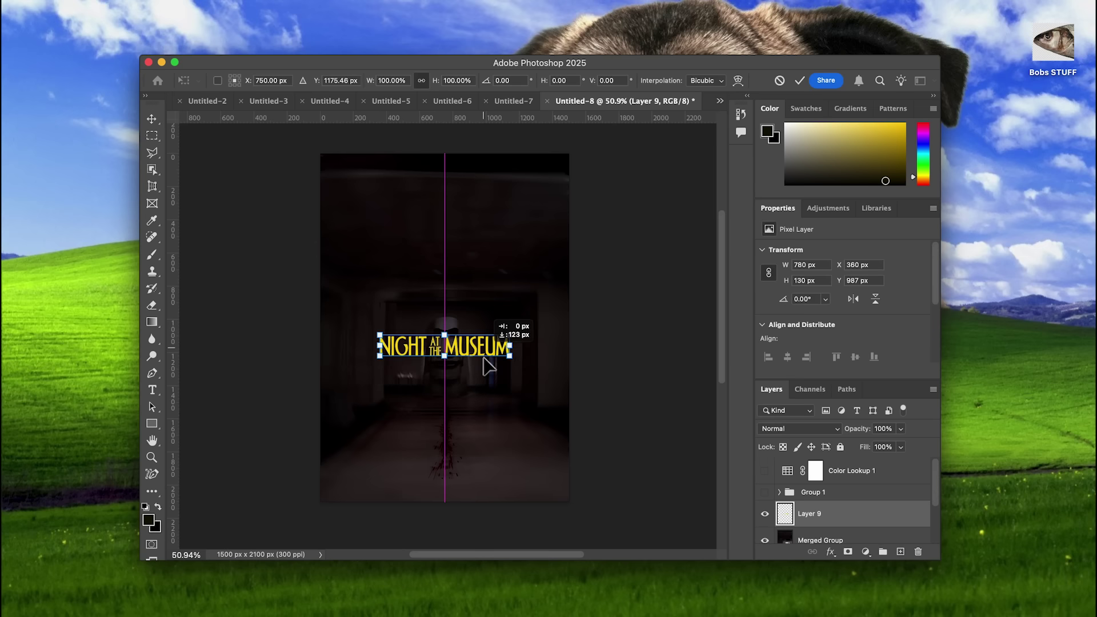
left_click_drag(483, 357, 493, 486)
key("Return")
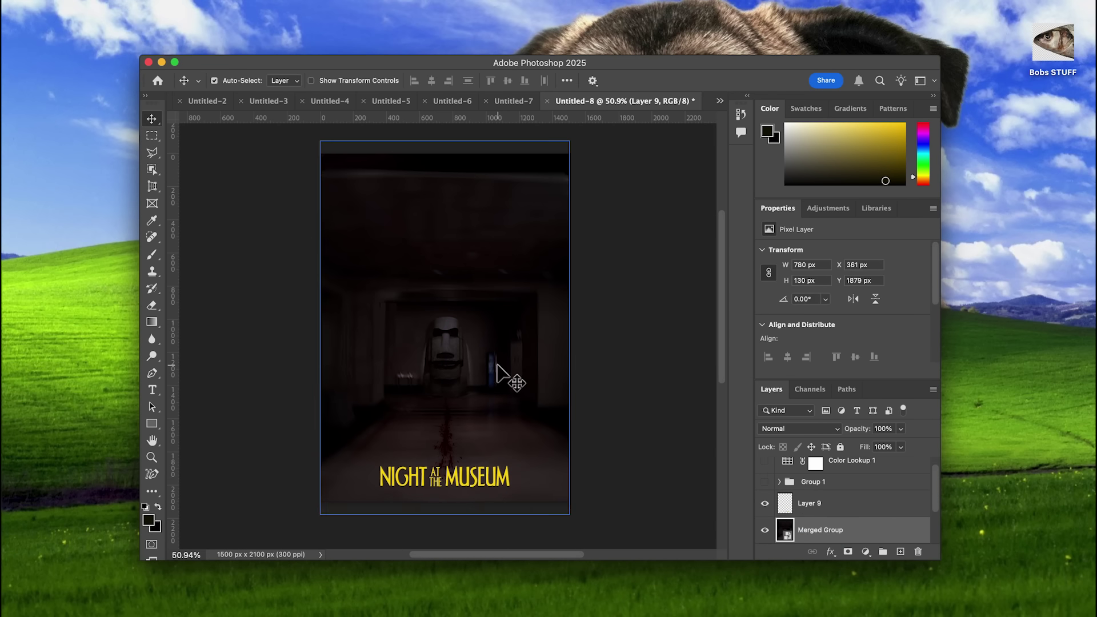